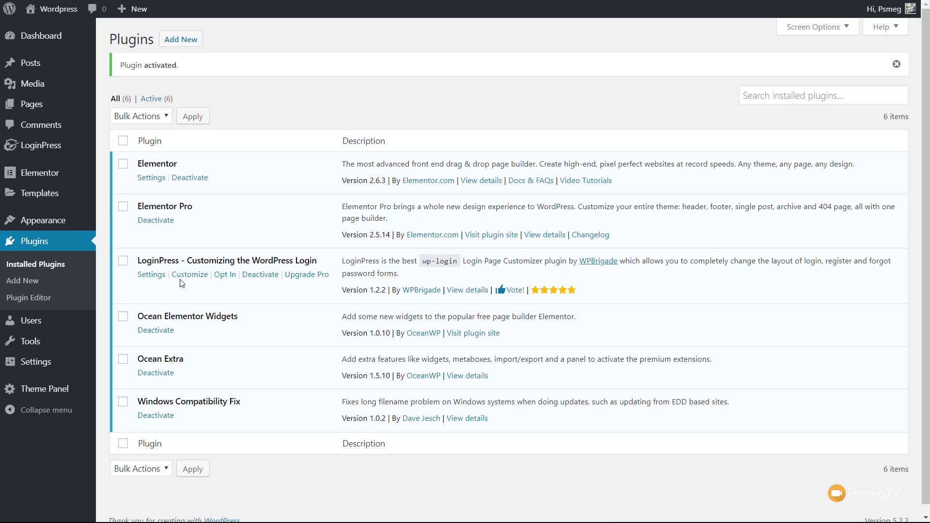
# Step: Skip the LoginPress opt-in, then browse the Social Login, Limit Login Attempts, Auto Login and Hide Login tabs
pyautogui.click(150, 276)
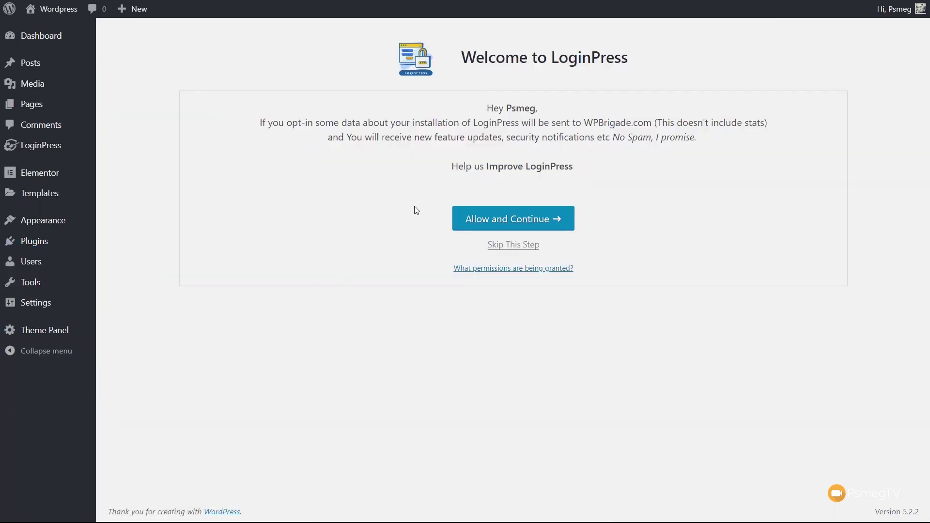
pyautogui.click(531, 244)
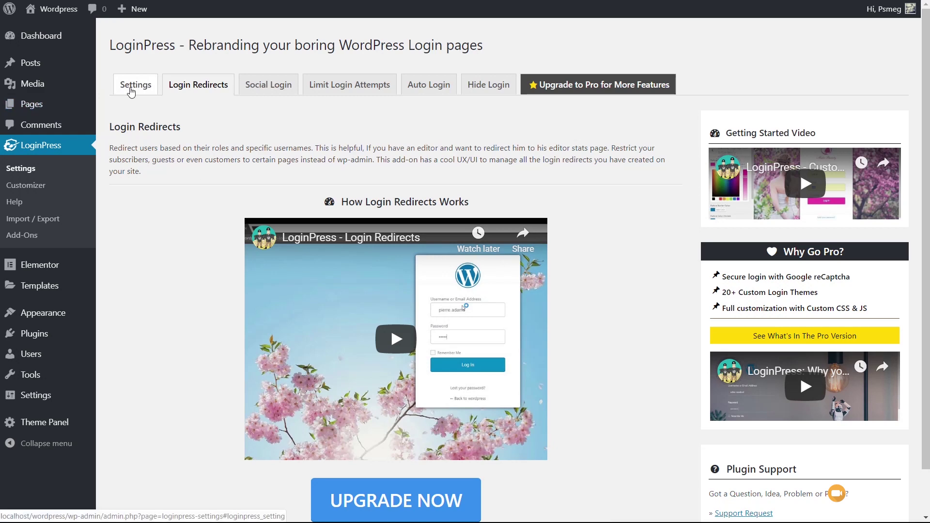
pyautogui.click(272, 89)
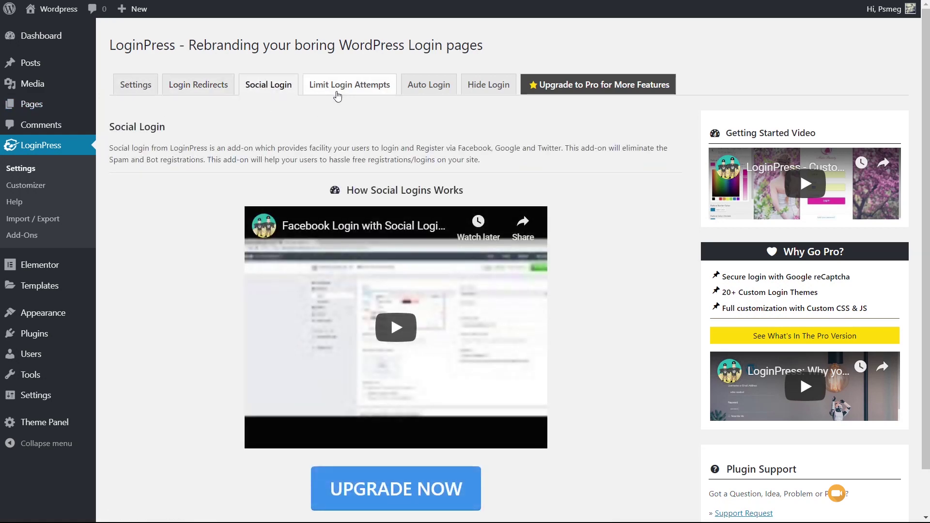
pyautogui.click(346, 87)
pyautogui.click(418, 92)
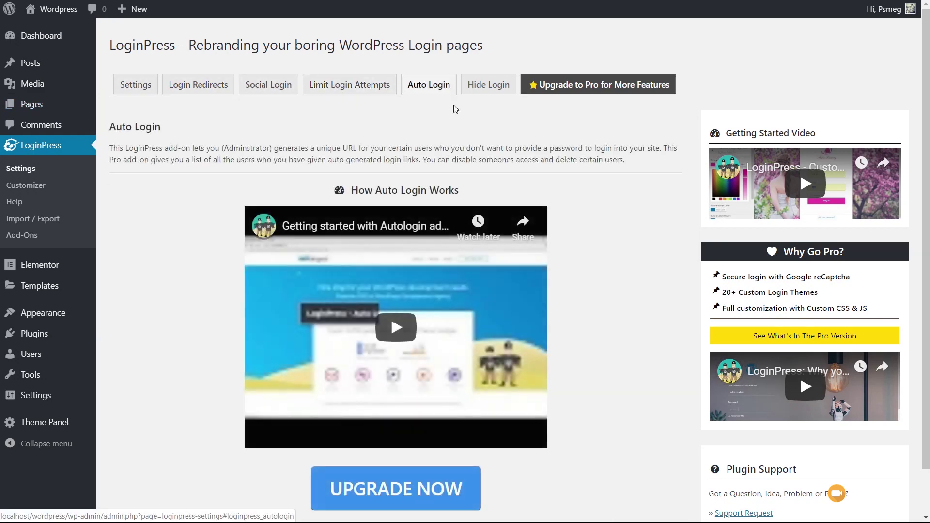
pyautogui.click(488, 94)
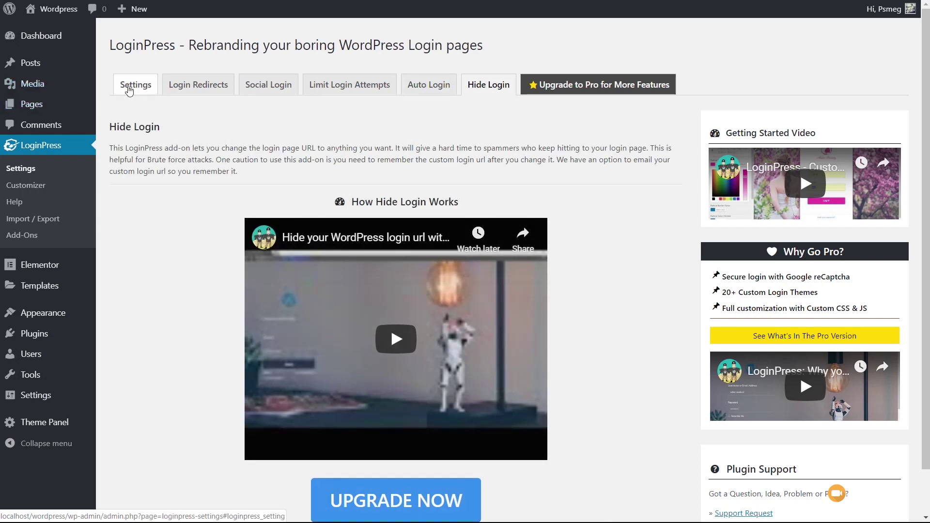
pyautogui.click(127, 90)
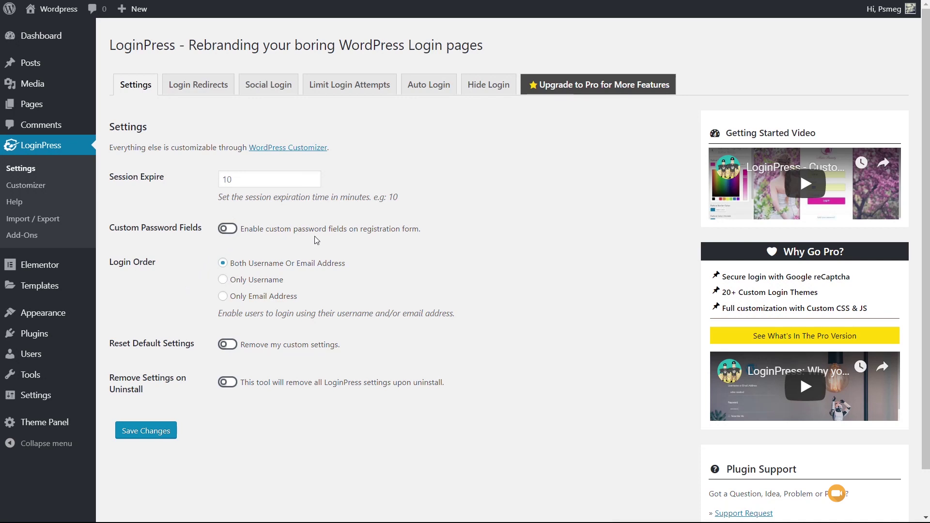
# Step: Switch Custom Password Fields on and back off, then go to the LoginPress Customizer
pyautogui.click(228, 228)
pyautogui.click(227, 230)
pyautogui.click(26, 186)
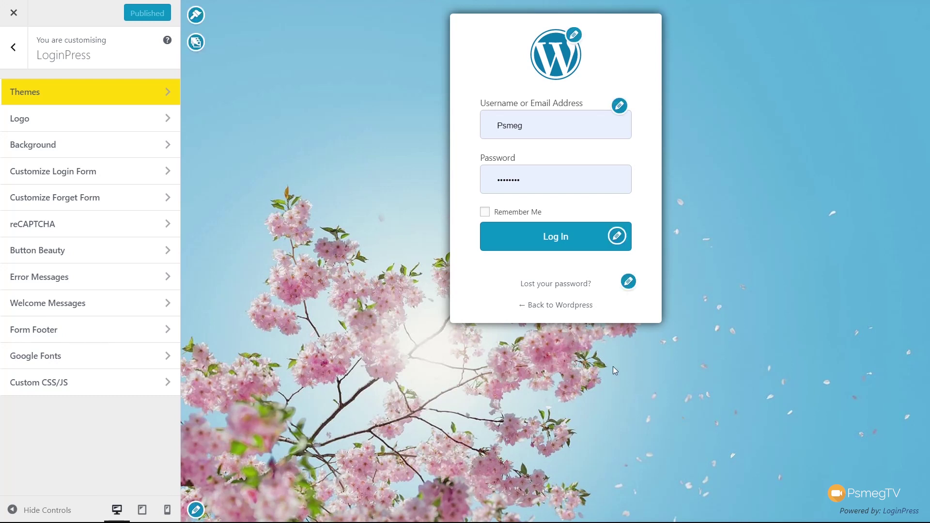
# Step: Browse the login theme thumbnails, leaving the Default theme applied
pyautogui.click(53, 102)
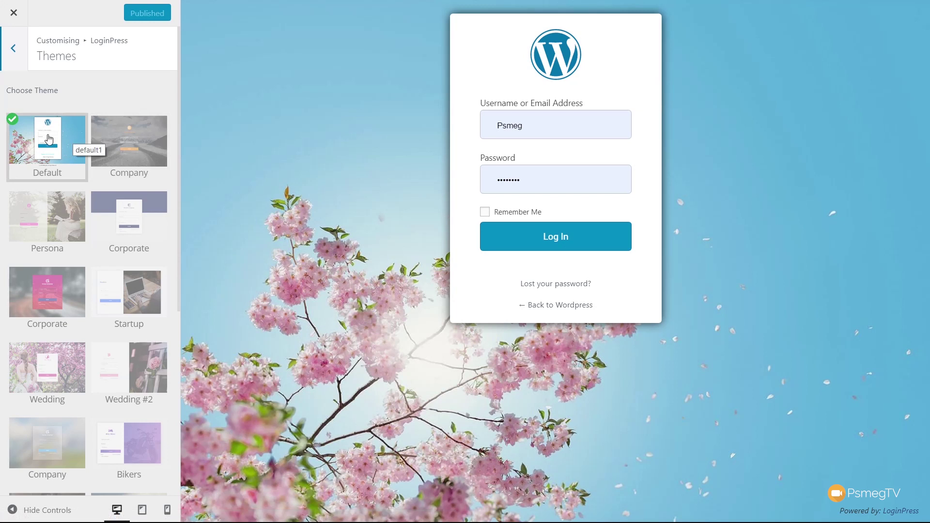
pyautogui.scroll(-5, 92, 344)
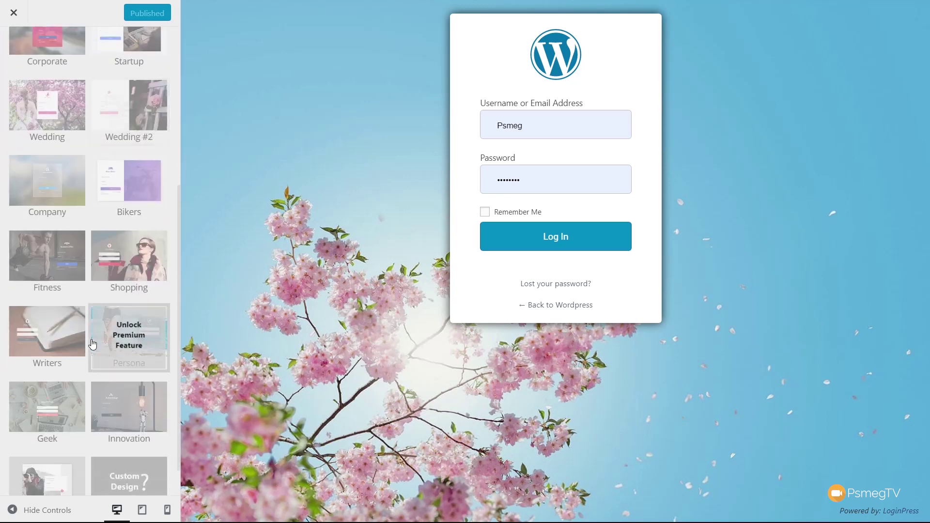
pyautogui.scroll(6, 92, 341)
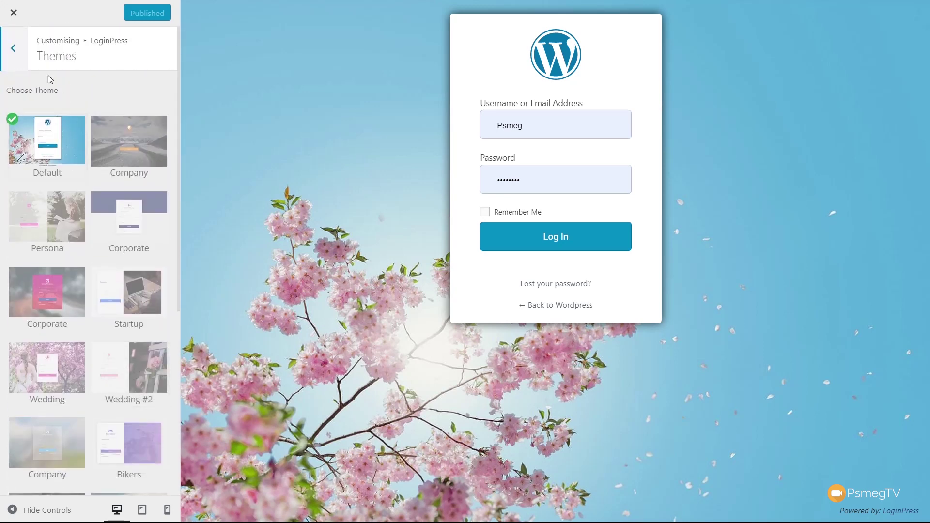
# Step: Look over the Logo section from the customizer list, then return to the sections list
pyautogui.click(12, 57)
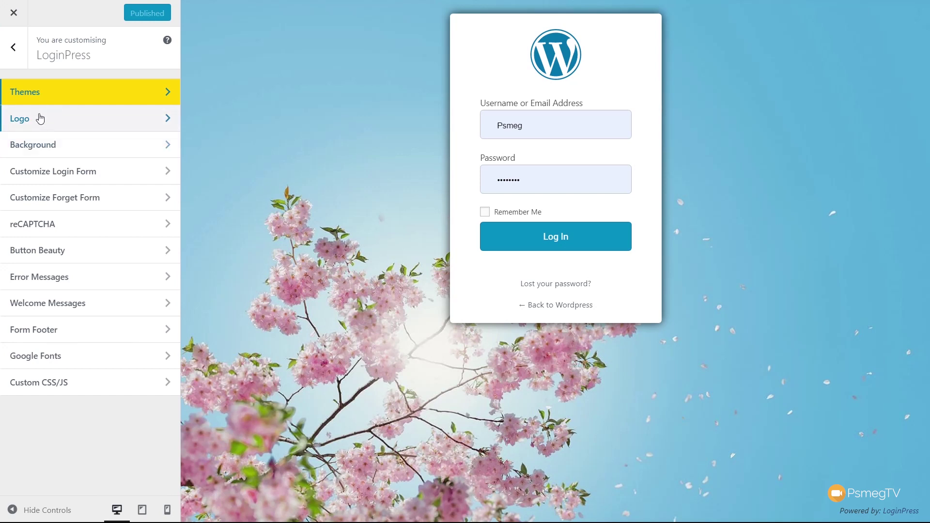
pyautogui.click(40, 119)
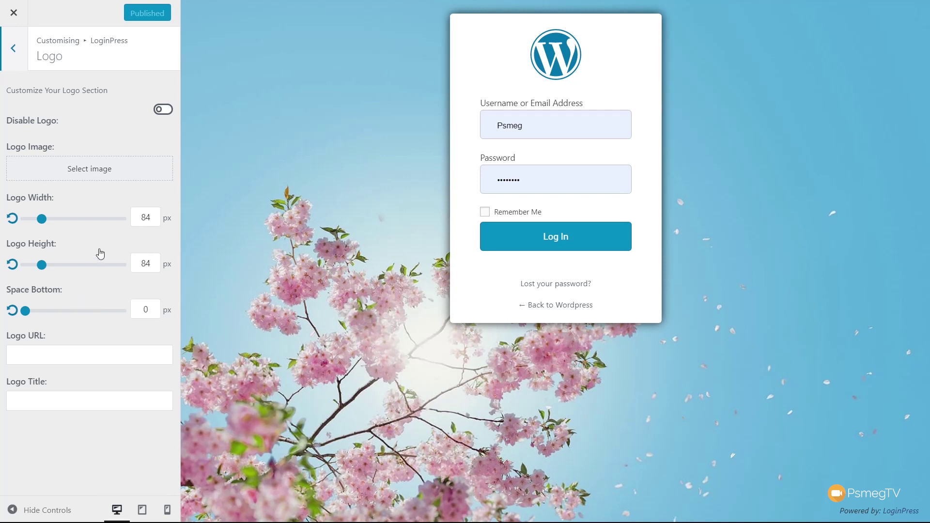
pyautogui.moveTo(213, 154)
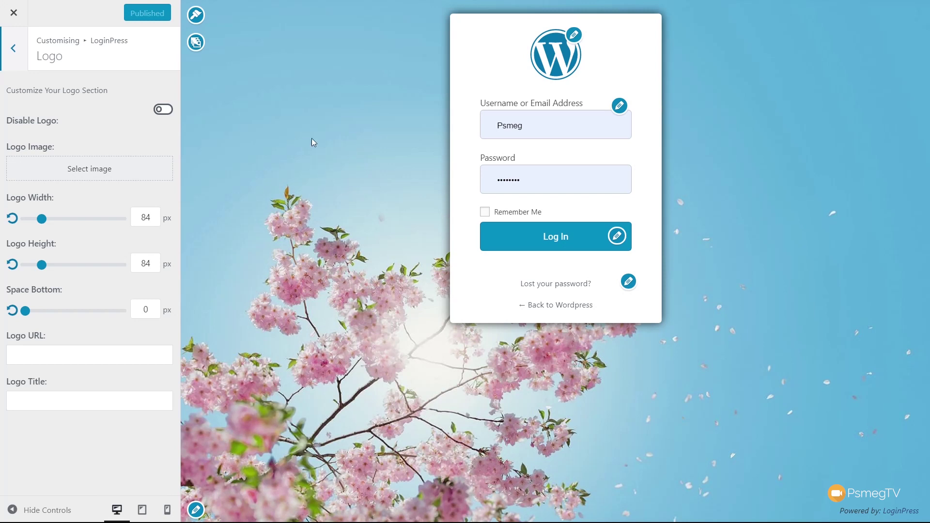
pyautogui.click(26, 55)
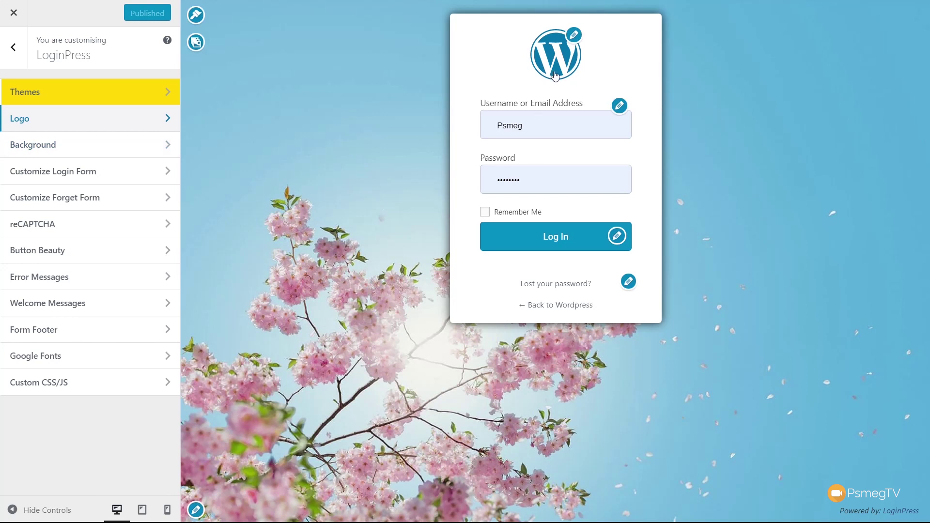
# Step: Toggle Disable Logo on and off again, and bring up the Select image media library
pyautogui.click(575, 37)
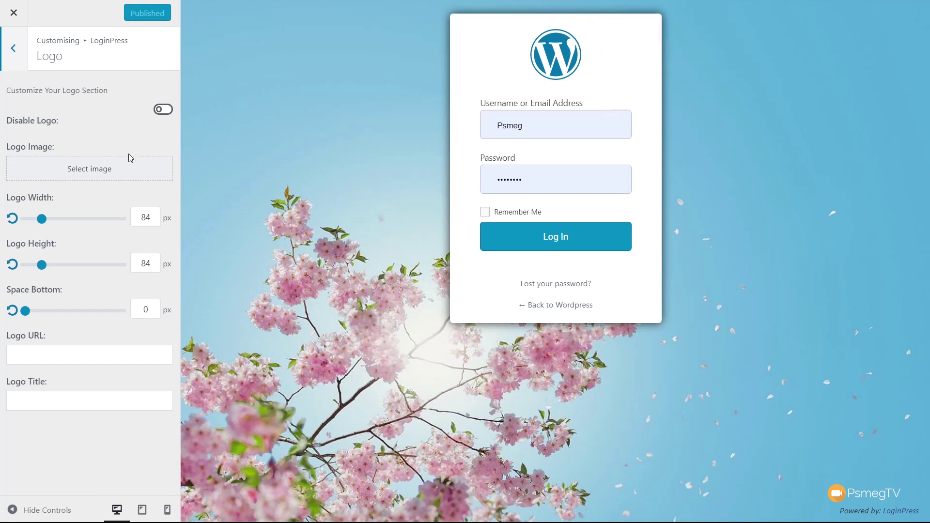
pyautogui.click(164, 110)
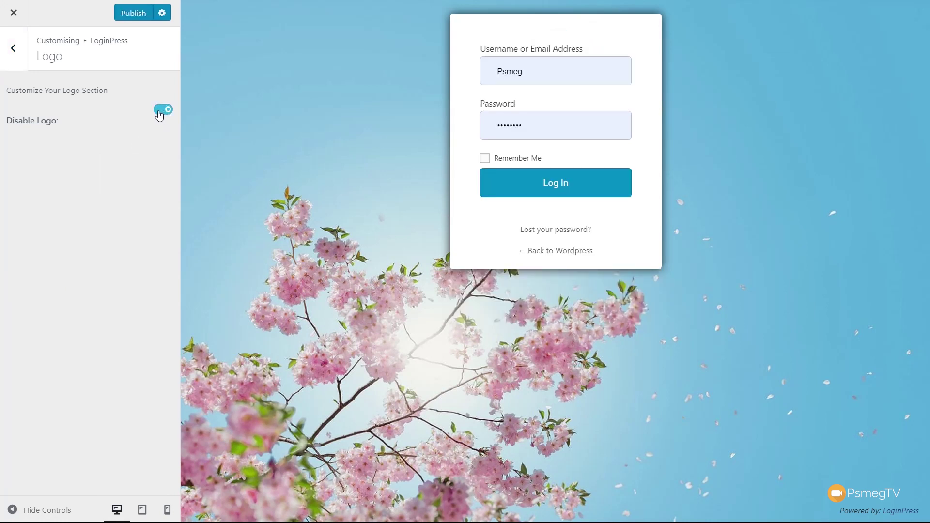
pyautogui.click(159, 114)
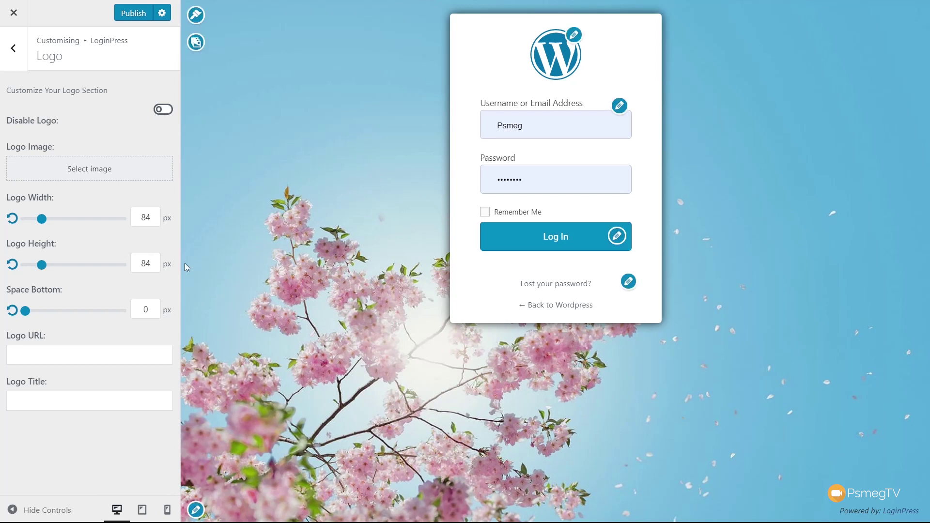
pyautogui.click(96, 171)
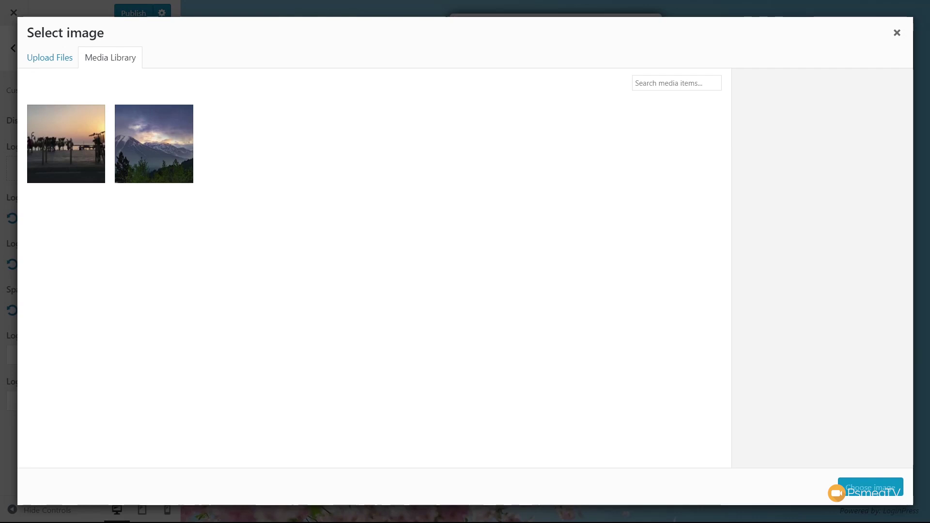
# Step: Upload logo.png with alt text 'Logo' and use it as the login logo
pyautogui.moveTo(308, 159); pyautogui.dragTo(475, 338)
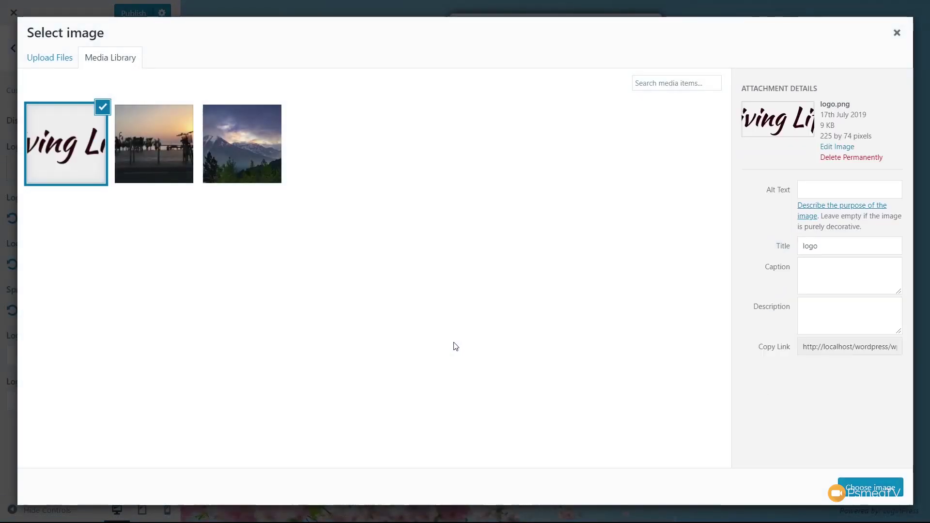
pyautogui.click(848, 187)
pyautogui.write('Logo')
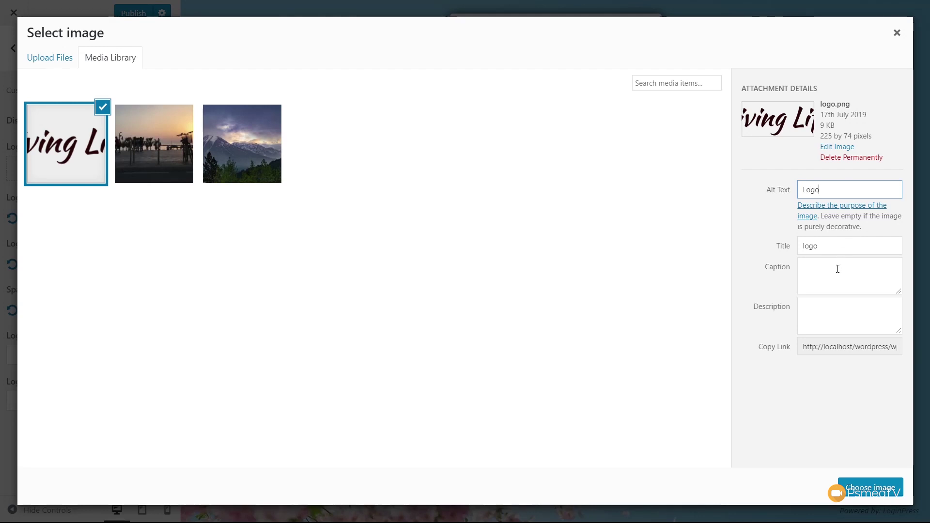
pyautogui.click(837, 269)
pyautogui.click(870, 489)
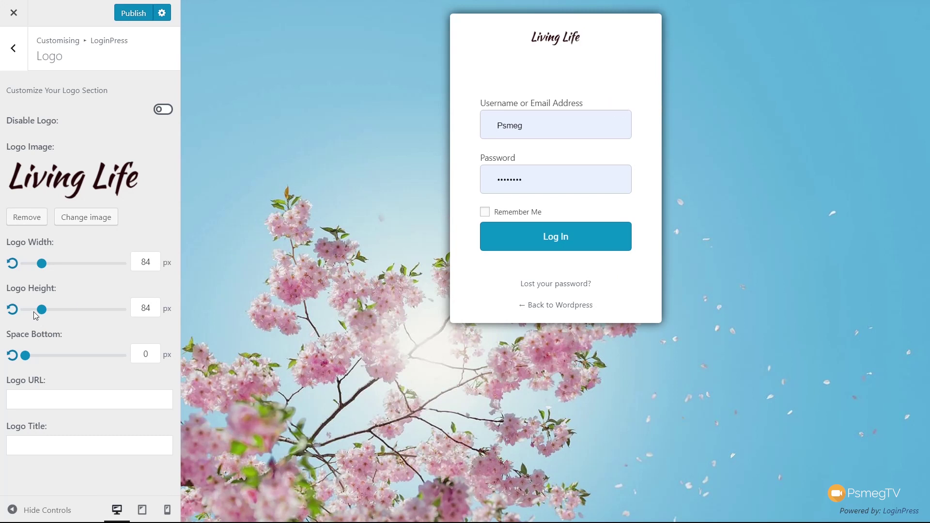
# Step: Size the logo to 190 px wide, 64 px high, with 15 px bottom space
pyautogui.moveTo(41, 270); pyautogui.dragTo(63, 272)
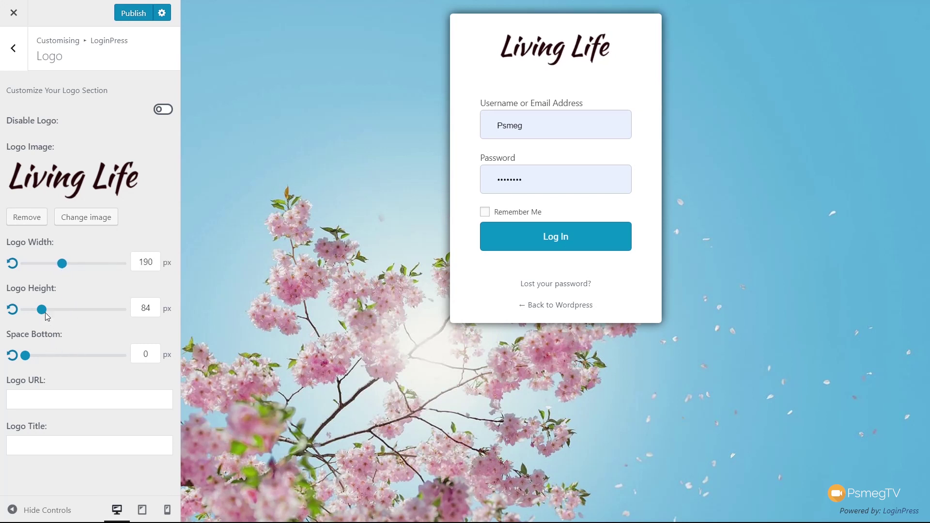
pyautogui.moveTo(43, 313)
pyautogui.mouseDown()
pyautogui.moveTo(51, 314)
pyautogui.moveTo(40, 317)
pyautogui.mouseUp()
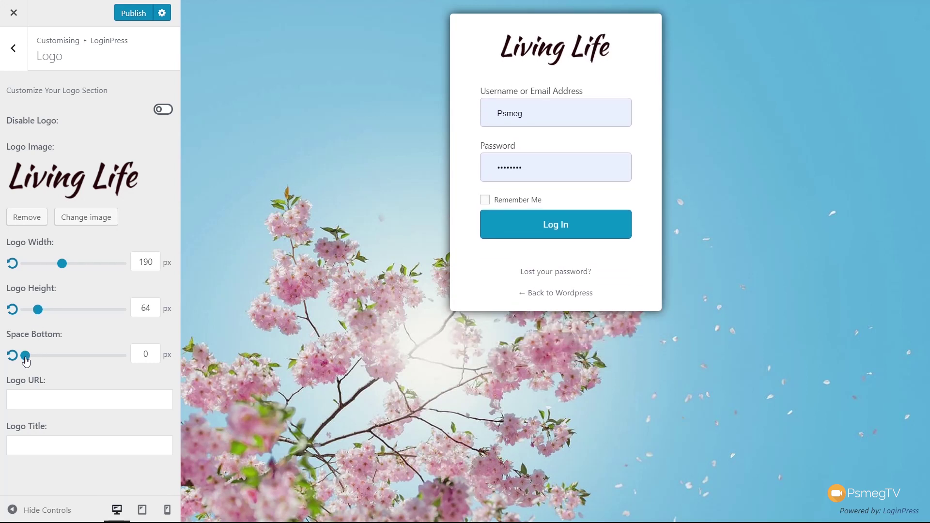
pyautogui.moveTo(26, 356)
pyautogui.mouseDown()
pyautogui.moveTo(86, 358)
pyautogui.moveTo(40, 362)
pyautogui.mouseUp()
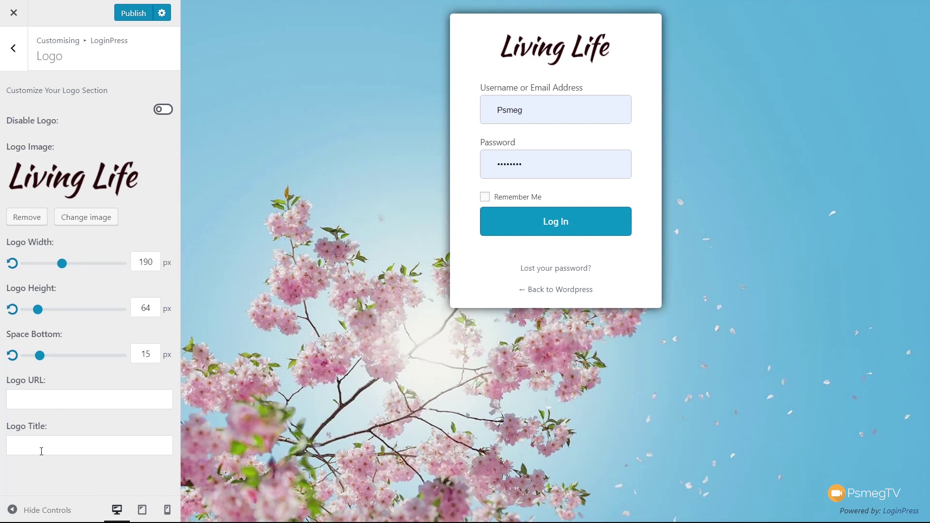
pyautogui.moveTo(454, 116)
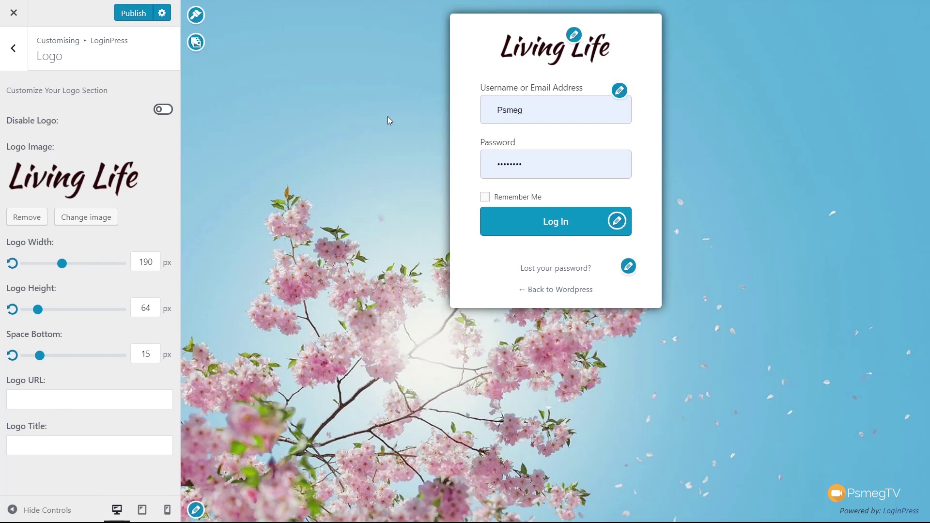
pyautogui.click(197, 43)
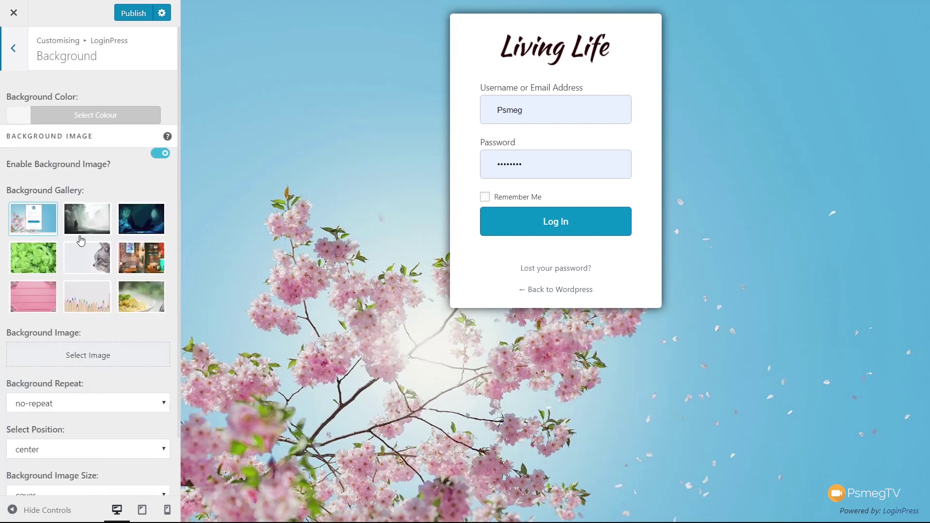
# Step: Preview the cave, cat, café brick-wall, pasta and coloured-pencils background images
pyautogui.click(132, 220)
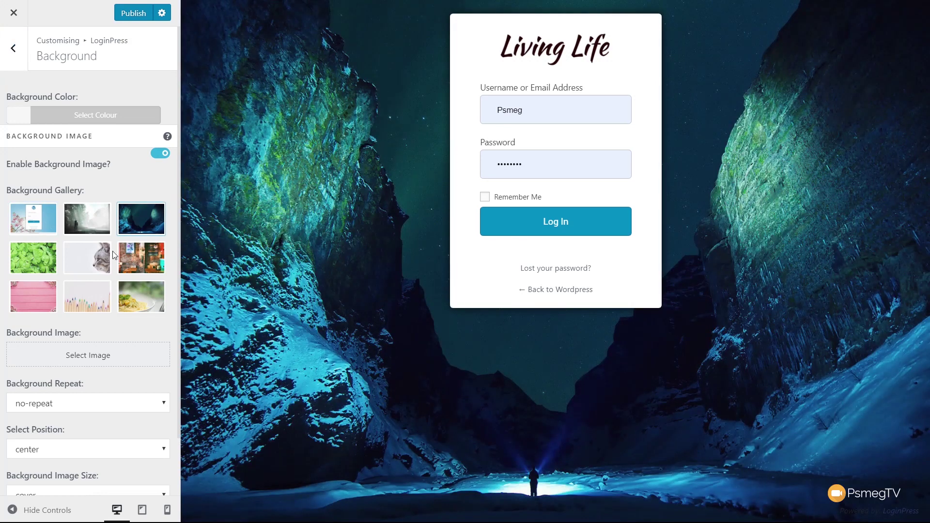
pyautogui.click(98, 258)
pyautogui.click(131, 262)
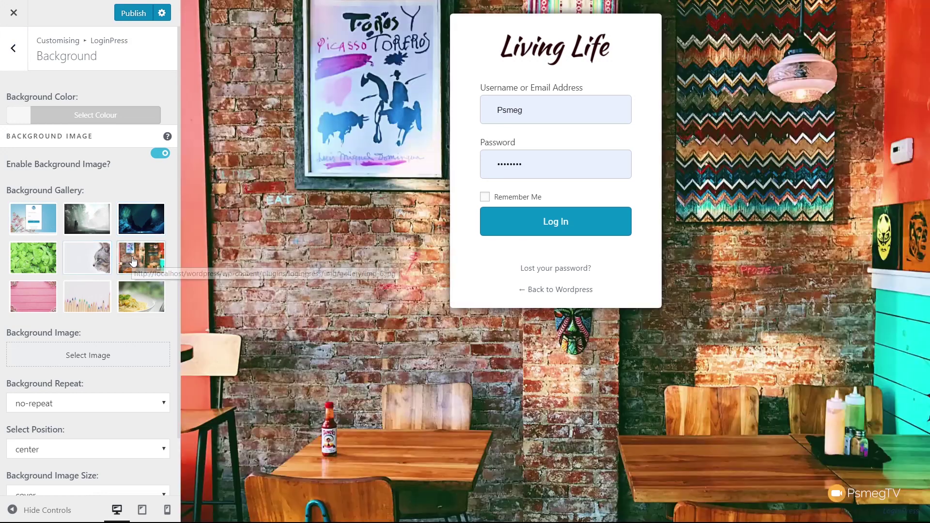
pyautogui.click(134, 297)
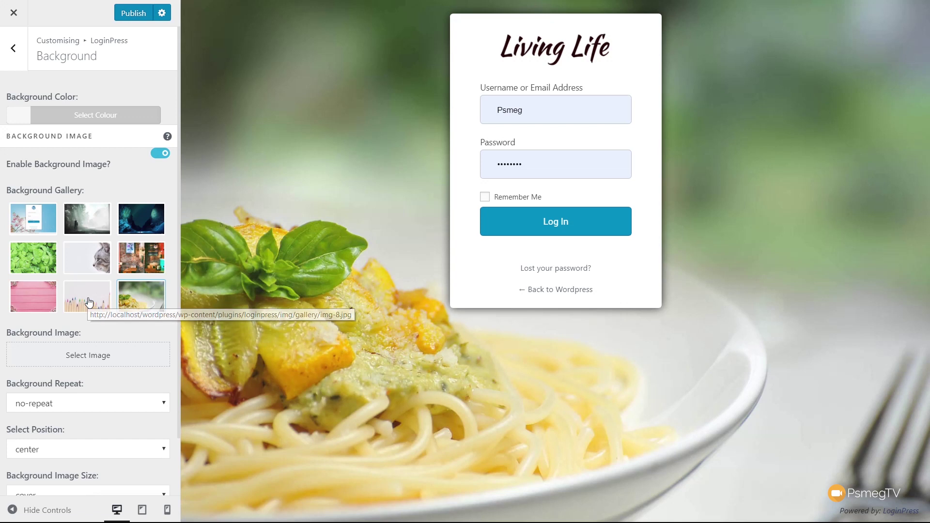
pyautogui.click(92, 298)
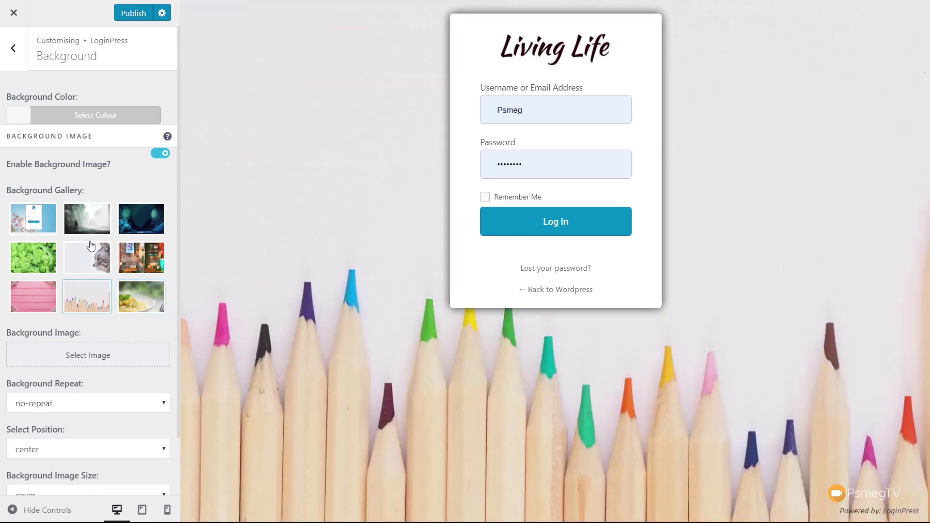
# Step: Disable the background image and set the background colour to red #dd3333
pyautogui.click(157, 154)
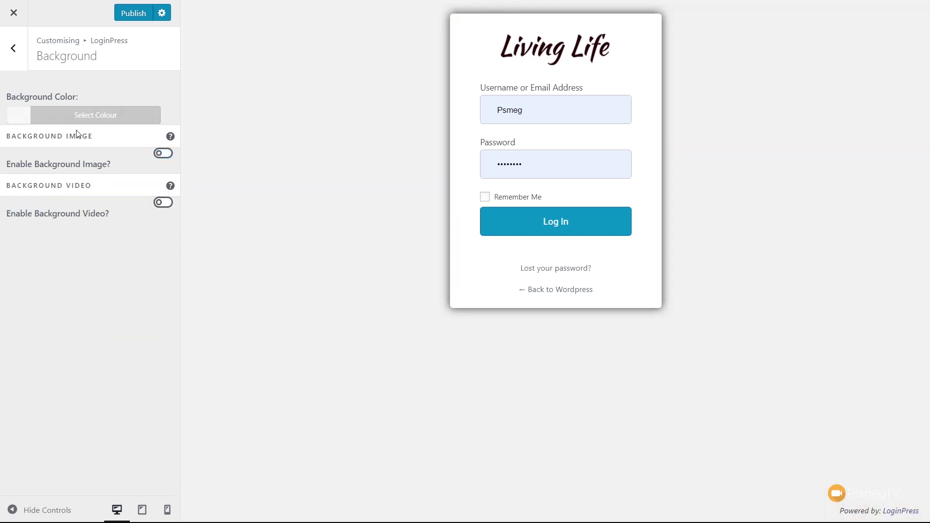
pyautogui.click(27, 121)
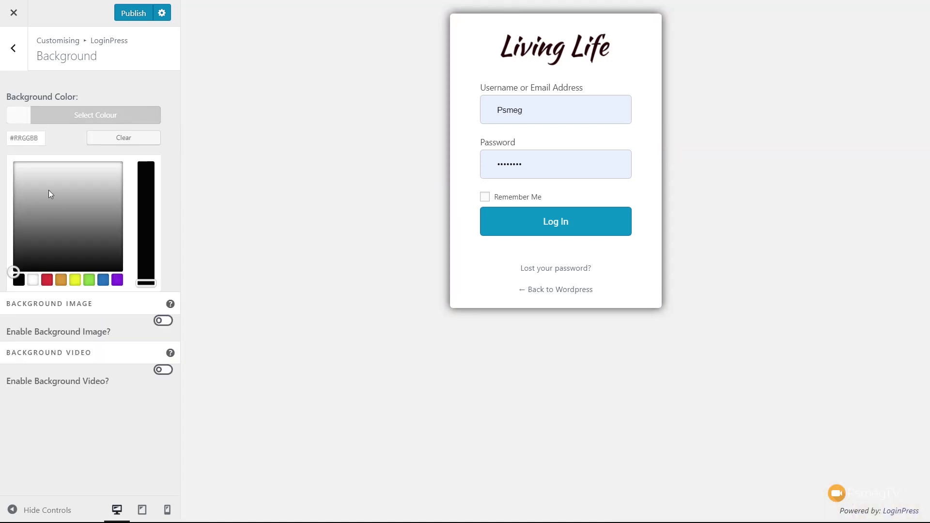
pyautogui.click(47, 280)
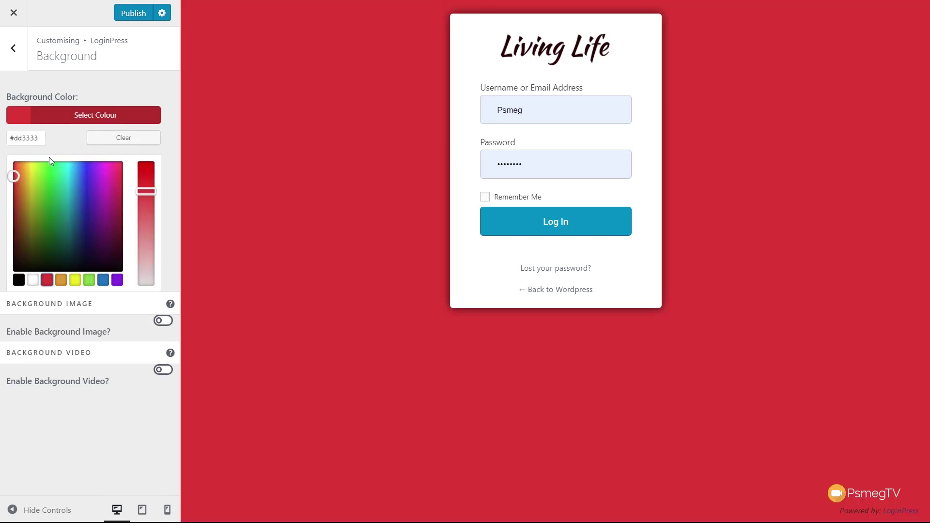
# Step: Clear the background colour and re-enable the background image
pyautogui.click(118, 139)
pyautogui.click(89, 387)
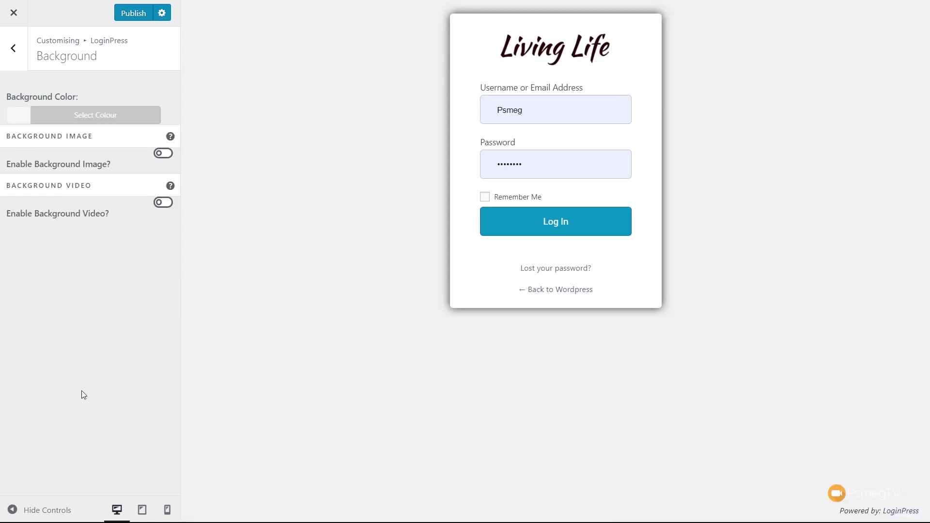
pyautogui.click(163, 153)
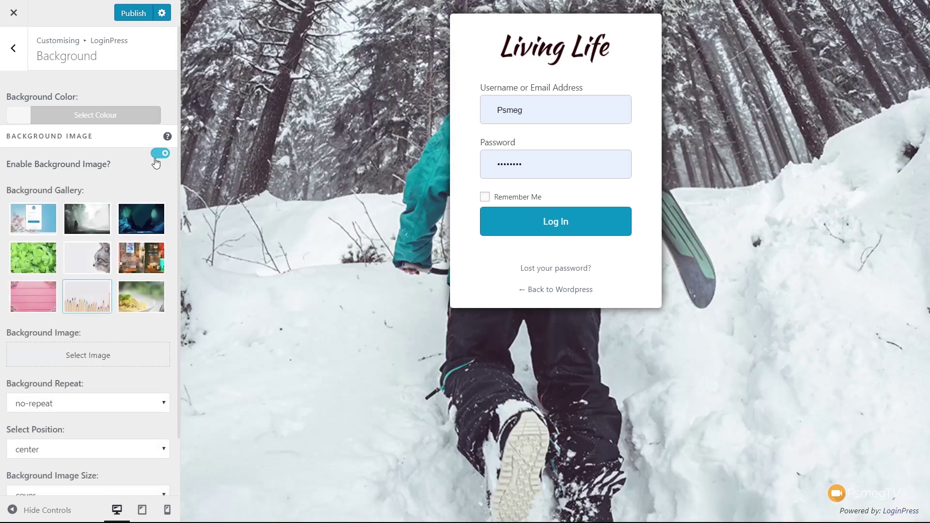
# Step: Set the snowy mountain photo as background, keeping Background Repeat at no-repeat
pyautogui.click(92, 364)
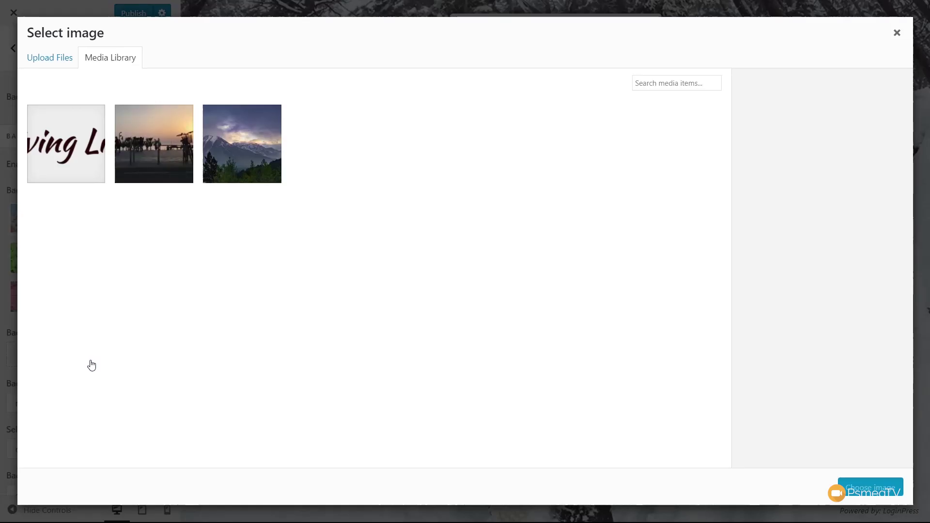
pyautogui.click(219, 168)
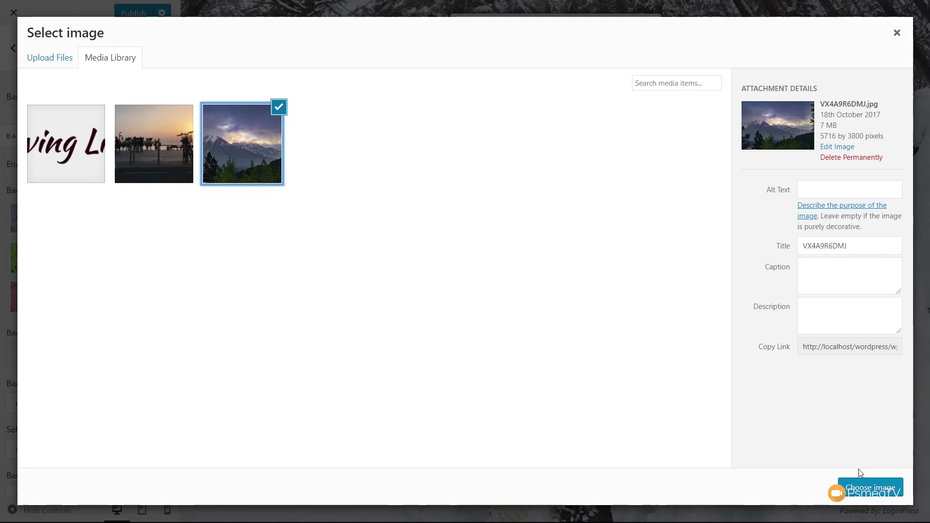
pyautogui.click(870, 487)
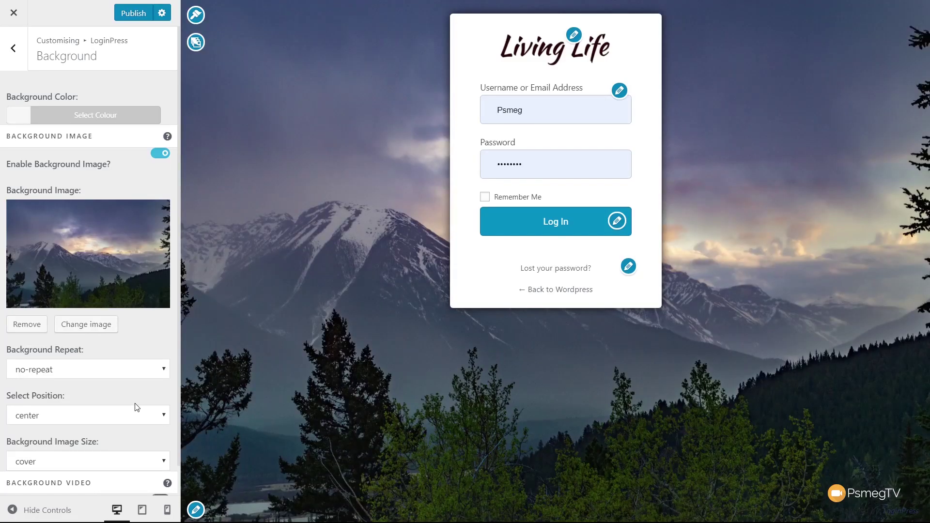
pyautogui.click(79, 376)
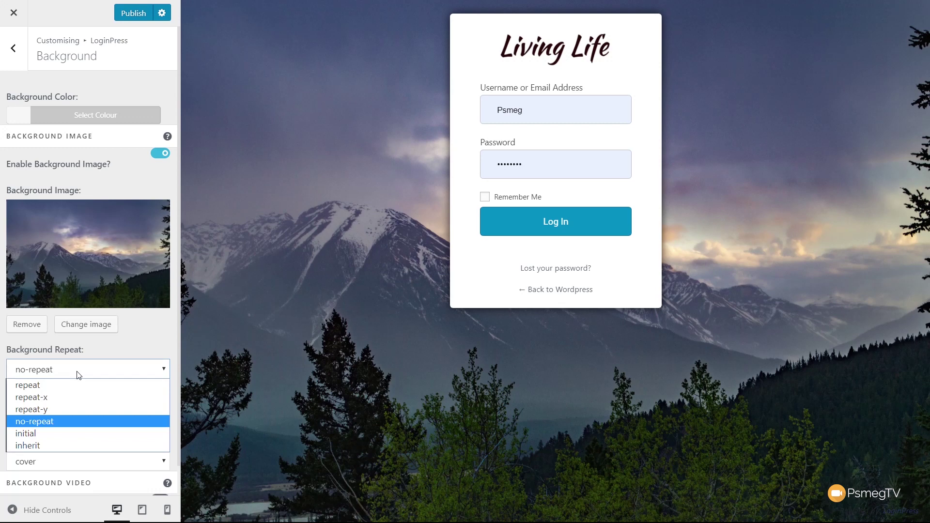
pyautogui.click(79, 375)
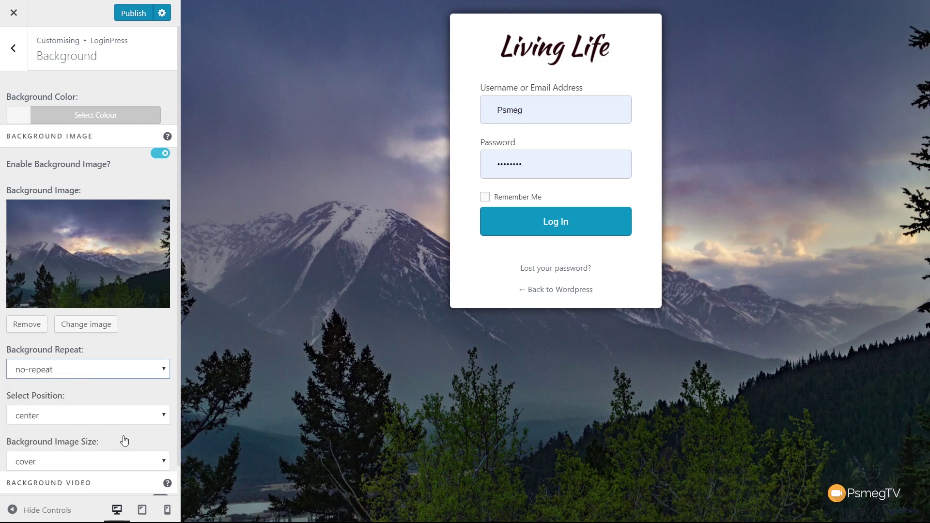
pyautogui.scroll(-1, 123, 436)
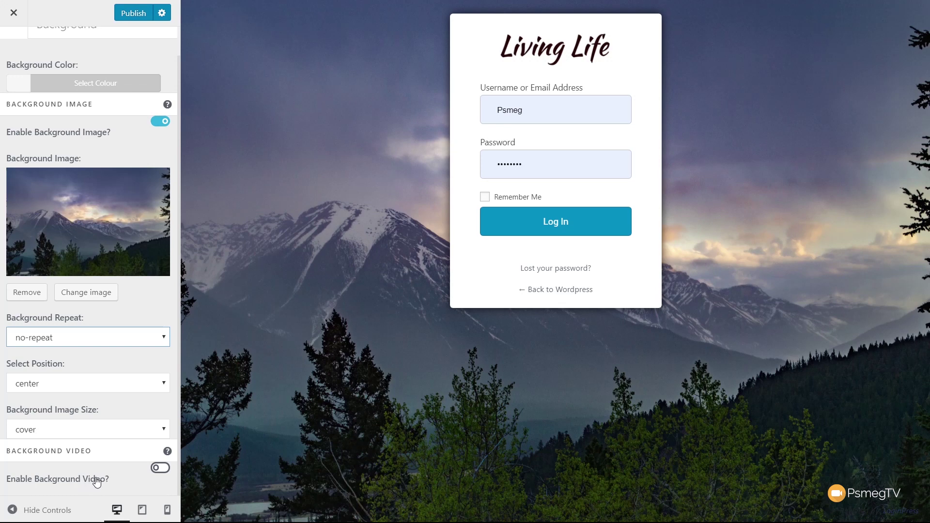
# Step: Toggle Background Video on and back off, keeping no background video
pyautogui.click(160, 469)
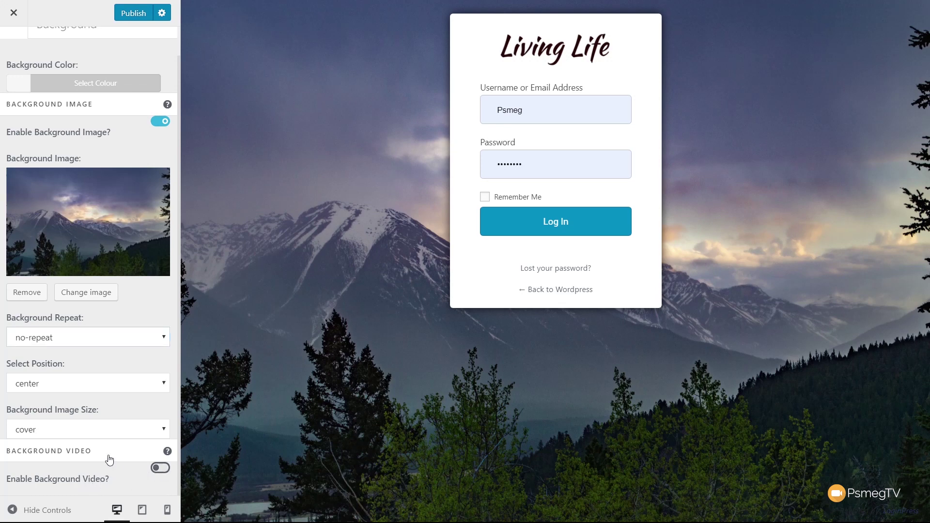
pyautogui.scroll(-1, 102, 454)
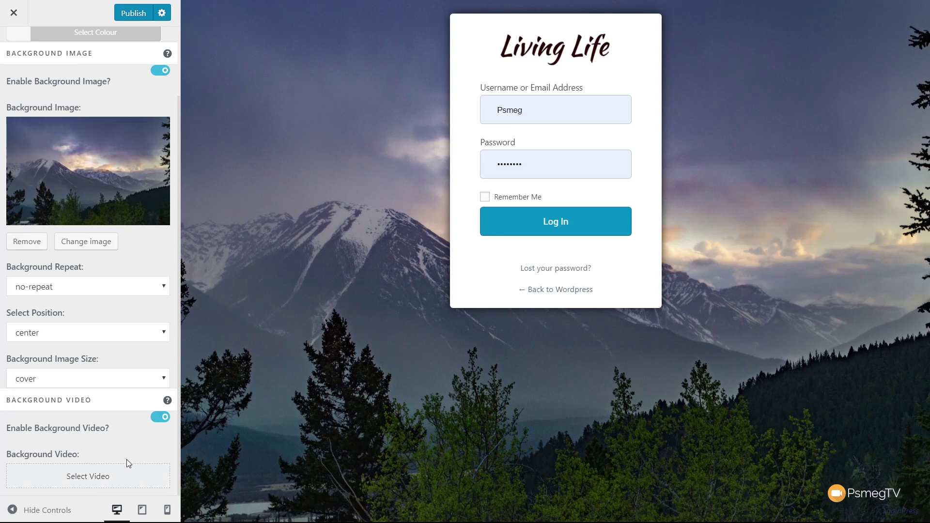
pyautogui.click(155, 418)
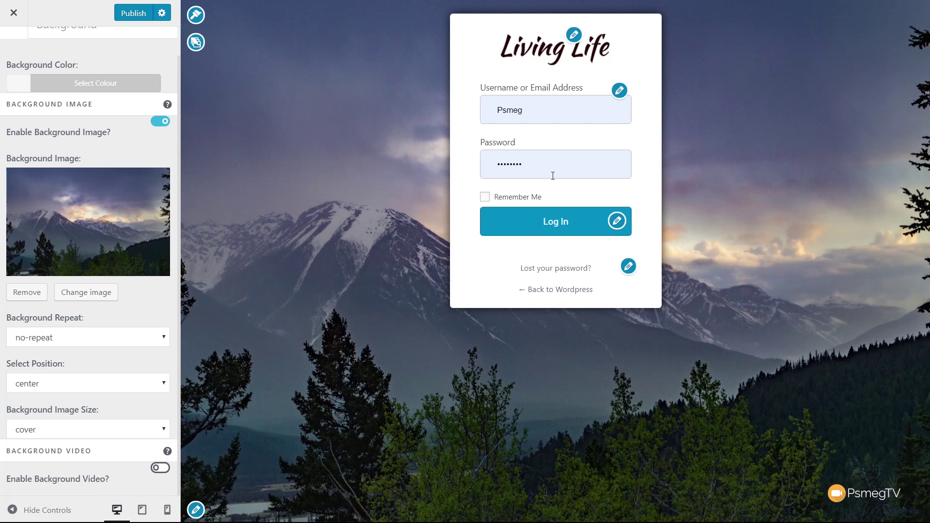
# Step: Review the Customize Login Form and Form Footer options, then return to the sections list
pyautogui.click(620, 92)
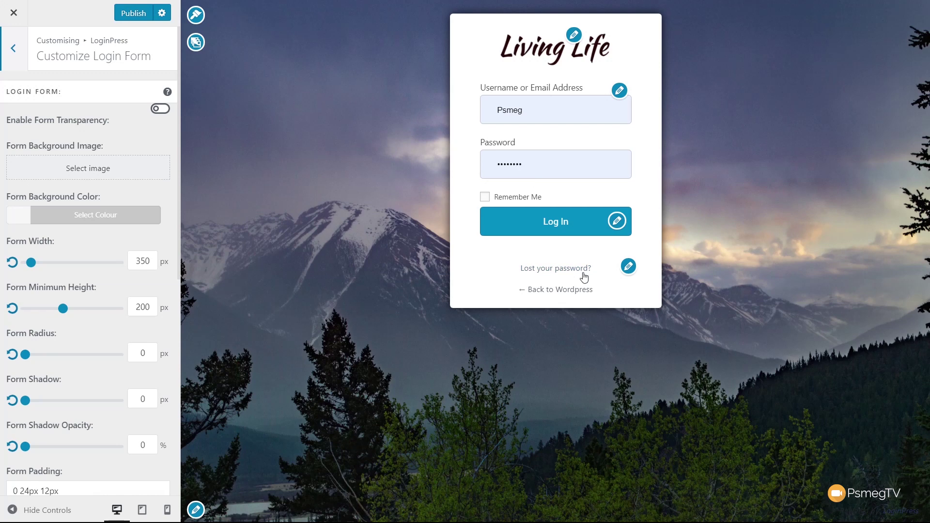
pyautogui.click(629, 274)
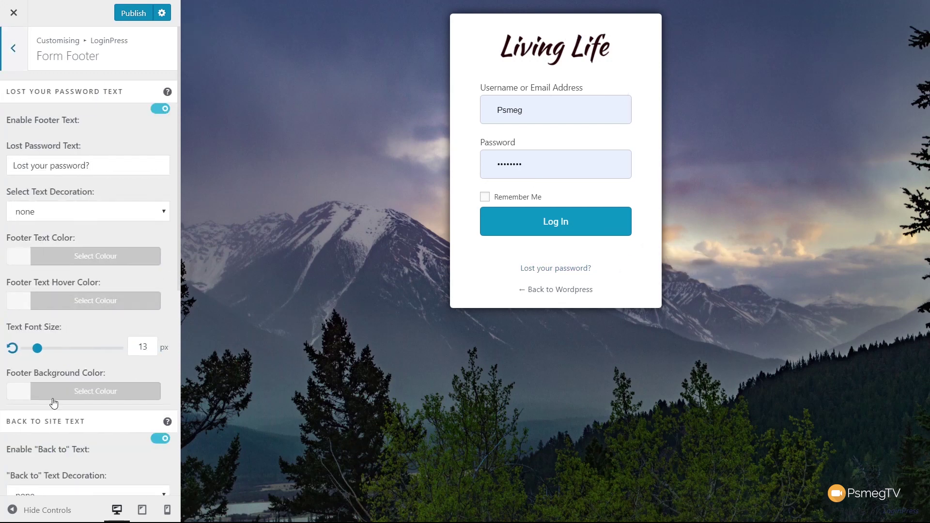
pyautogui.scroll(-4, 94, 410)
pyautogui.scroll(-4, 95, 405)
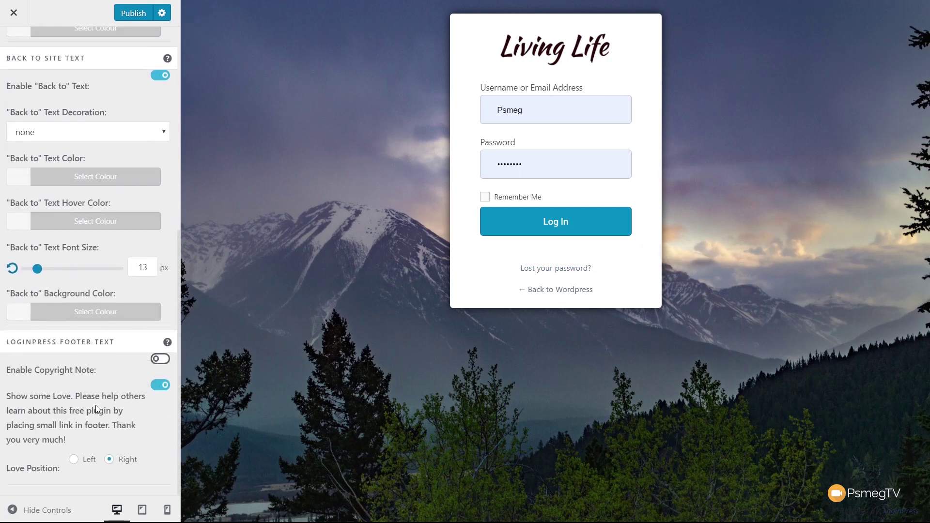
pyautogui.scroll(10, 95, 404)
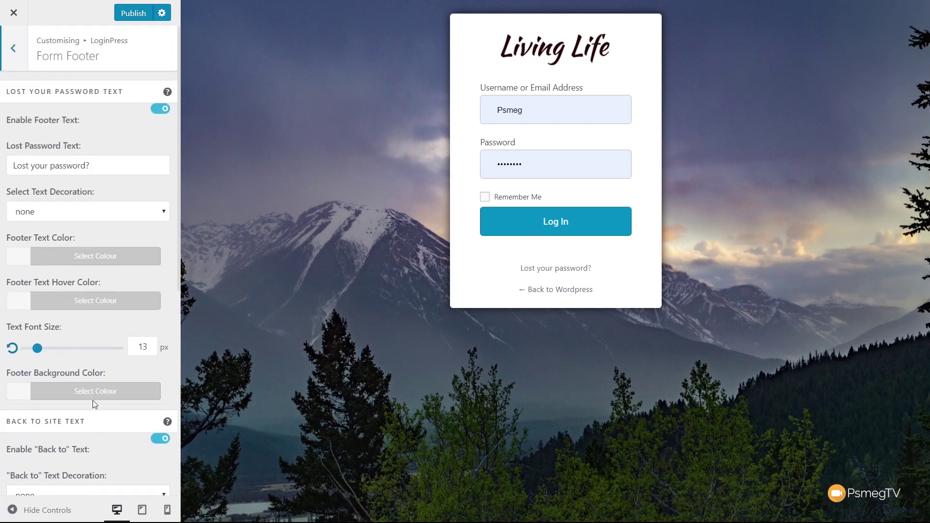
pyautogui.click(14, 49)
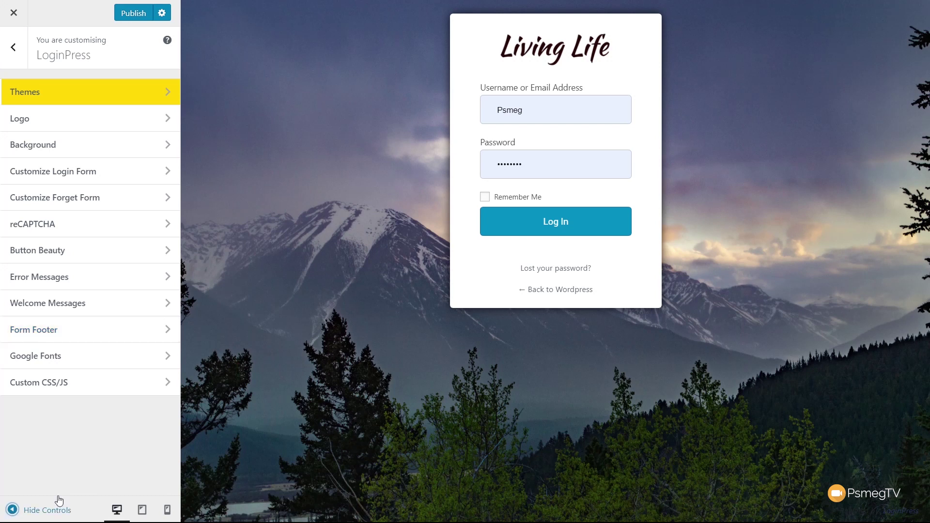
# Step: Inspect the Incorrect Username Message 'Invalid Username.' in Error Messages, leaving it unchanged
pyautogui.click(68, 288)
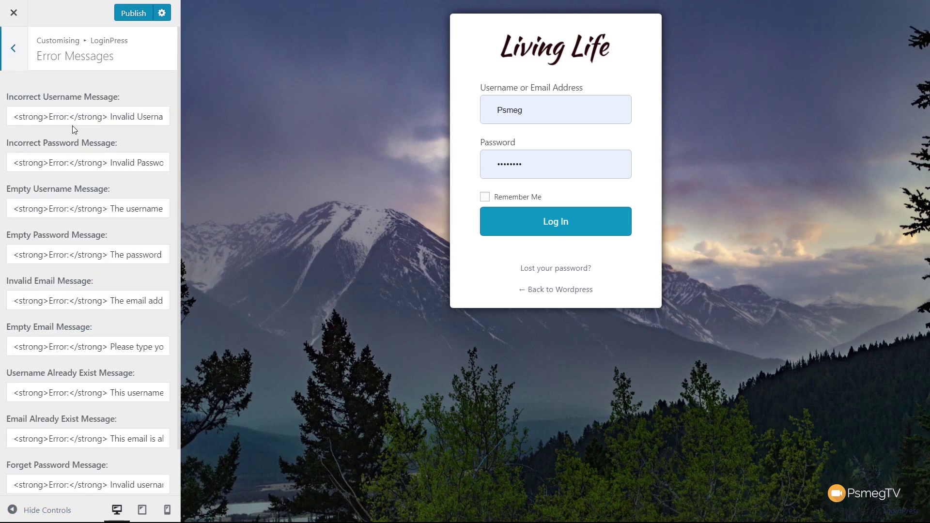
pyautogui.moveTo(111, 117); pyautogui.dragTo(170, 117)
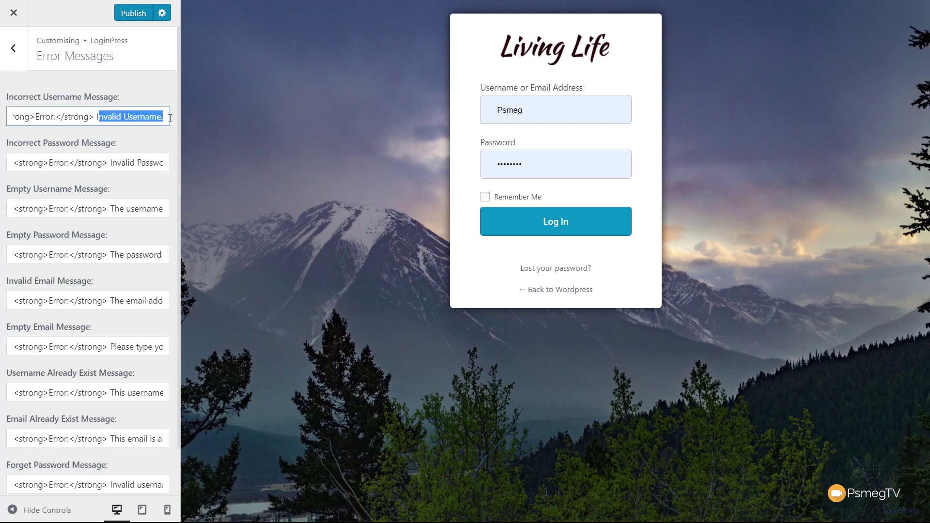
pyautogui.click(94, 117)
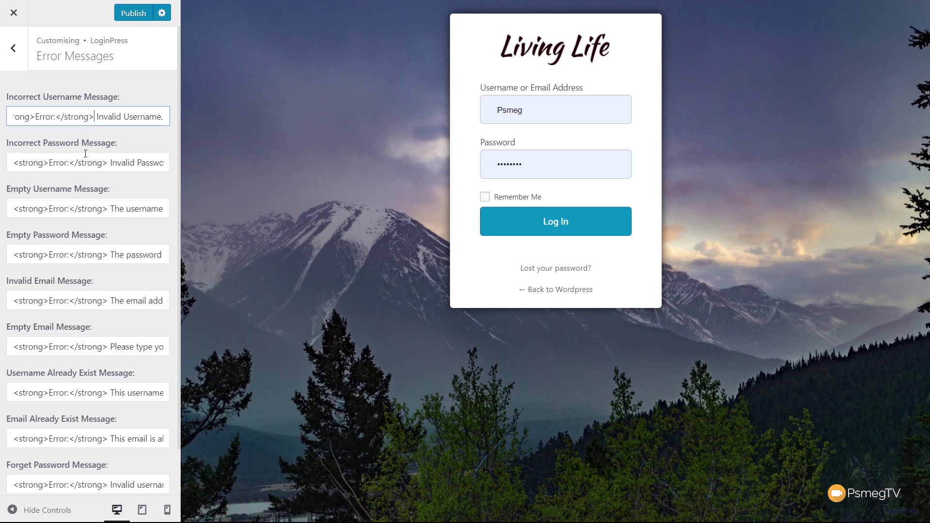
pyautogui.click(96, 117)
pyautogui.click(97, 116)
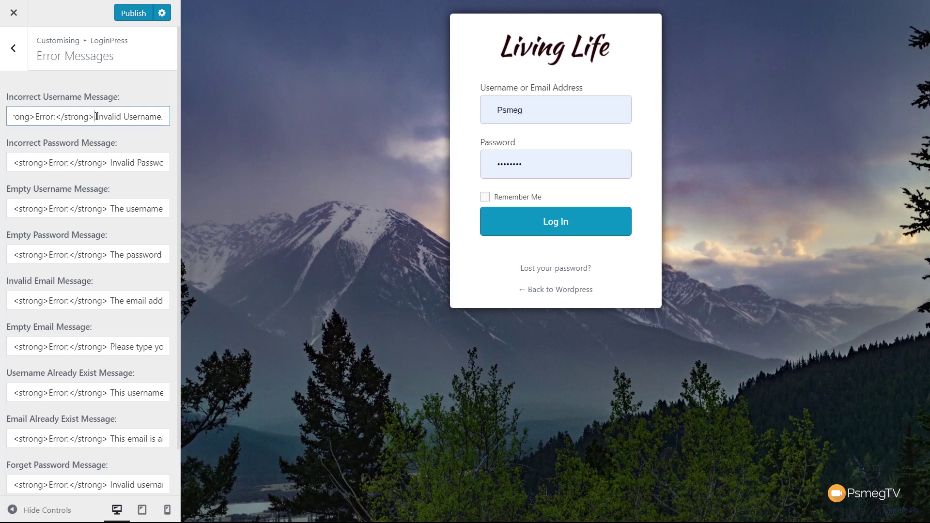
pyautogui.click(16, 48)
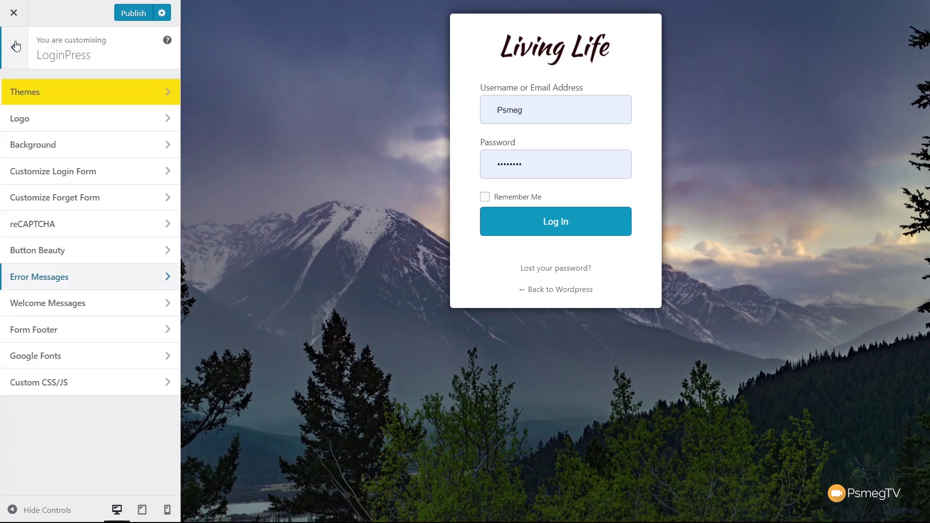
pyautogui.click(47, 304)
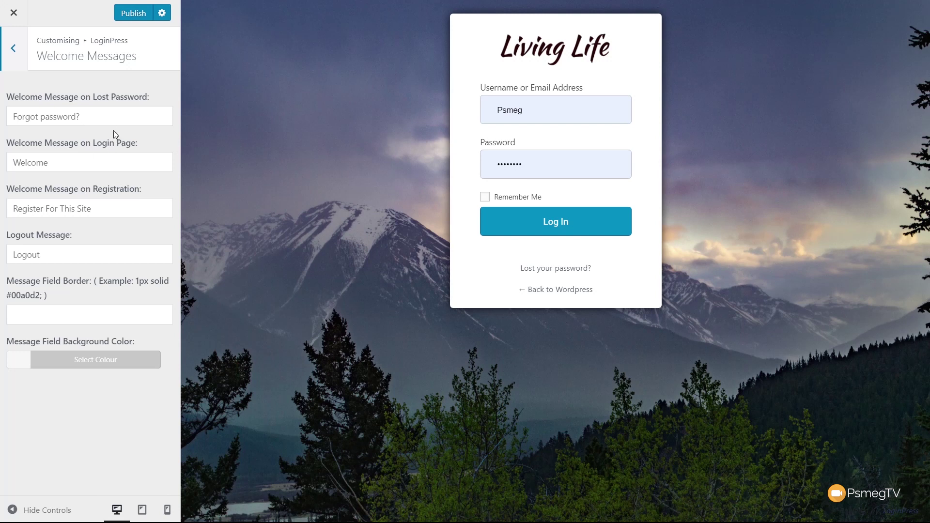
pyautogui.click(19, 54)
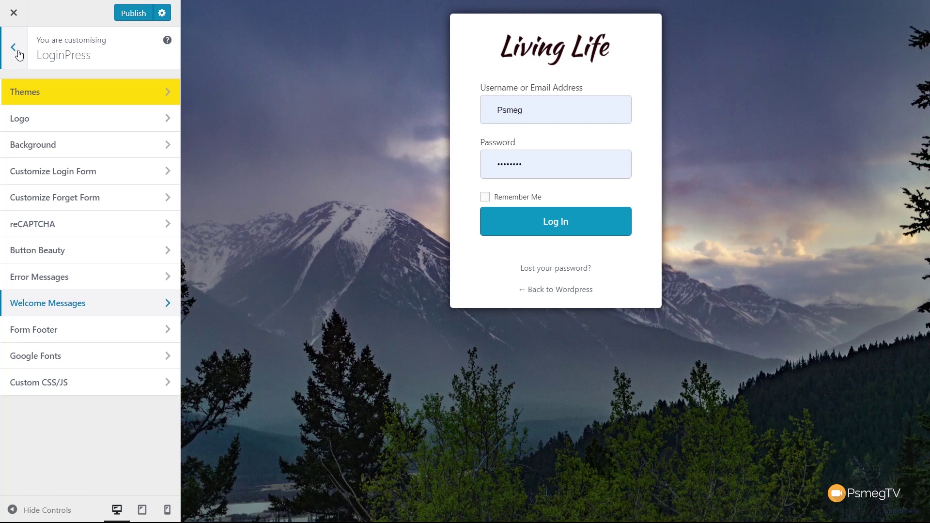
pyautogui.click(35, 356)
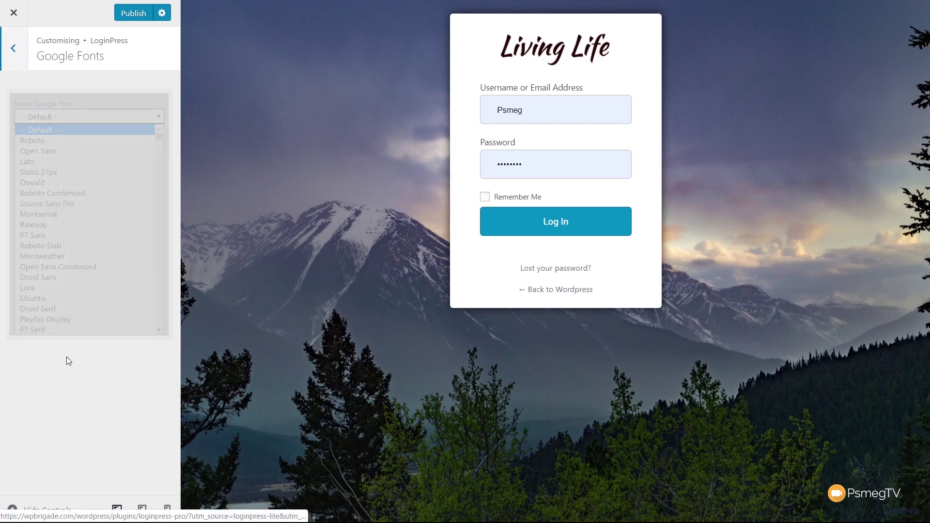
pyautogui.moveTo(106, 236)
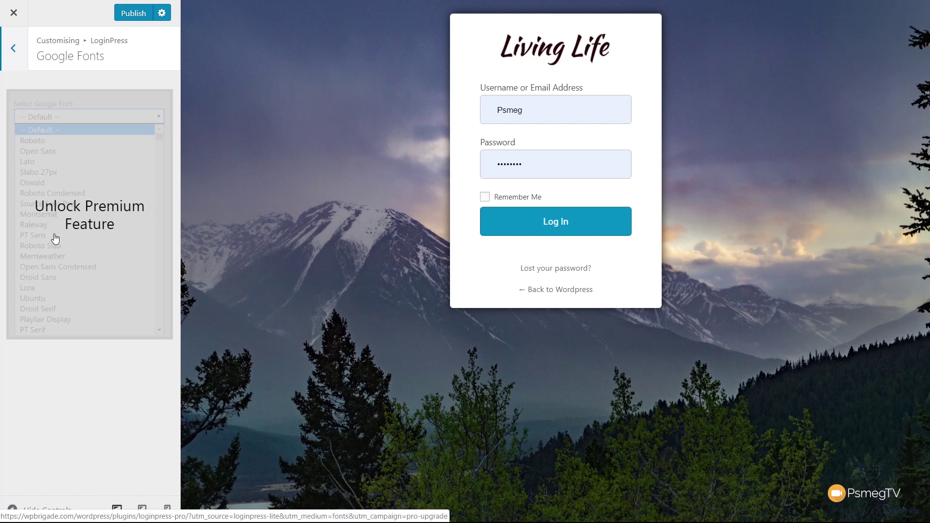
pyautogui.click(13, 48)
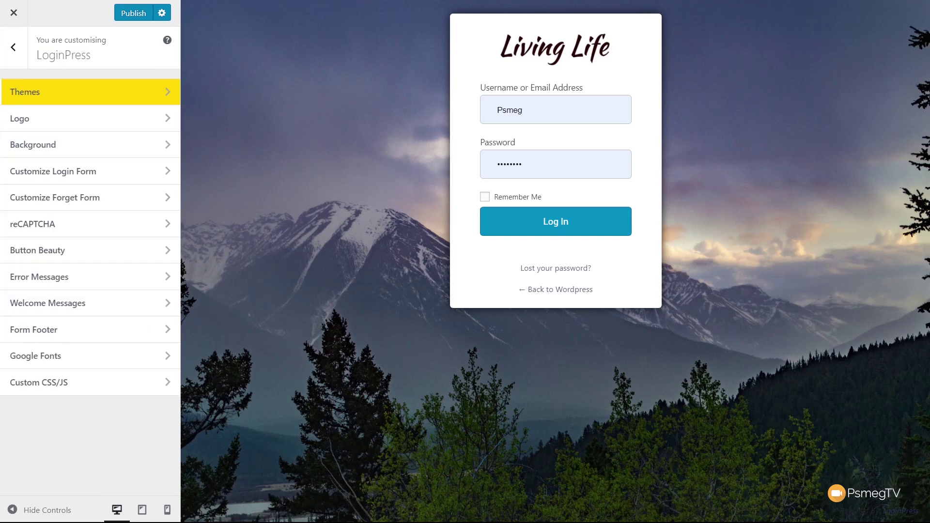
pyautogui.click(85, 394)
# Step: Place the caret in the empty Customize CSS box of the Custom CSS/JS section
pyautogui.click(62, 154)
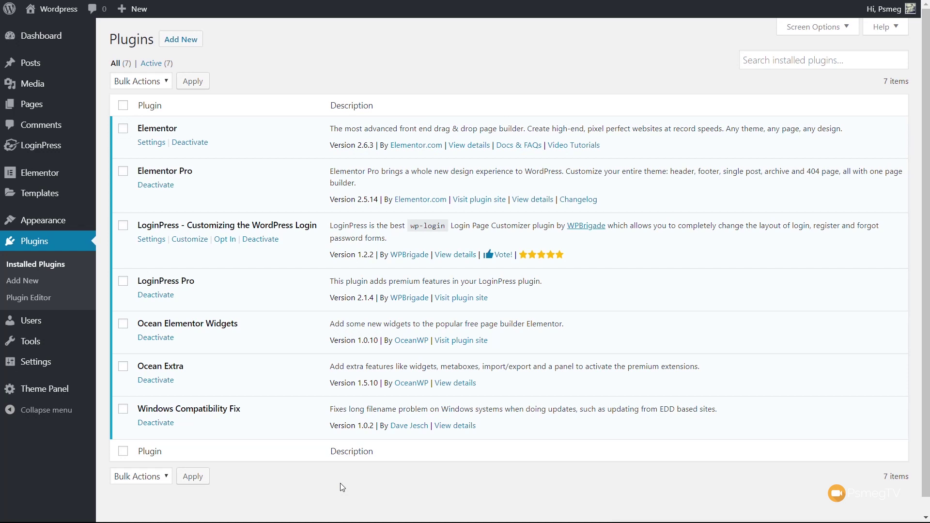
# Step: Open LoginPress Settings, preview the reCAPTCHA options by toggling it on and off, then open Add-Ons
pyautogui.moveTo(46, 147)
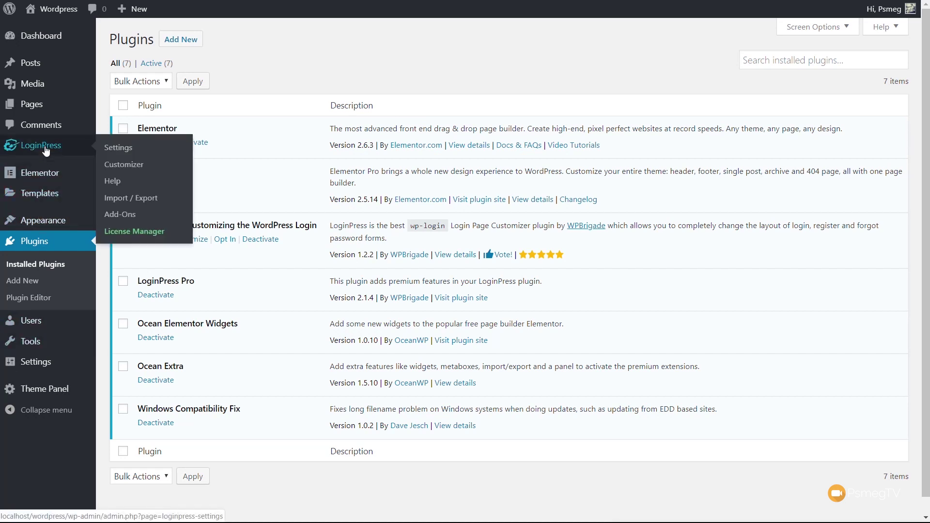
pyautogui.click(119, 150)
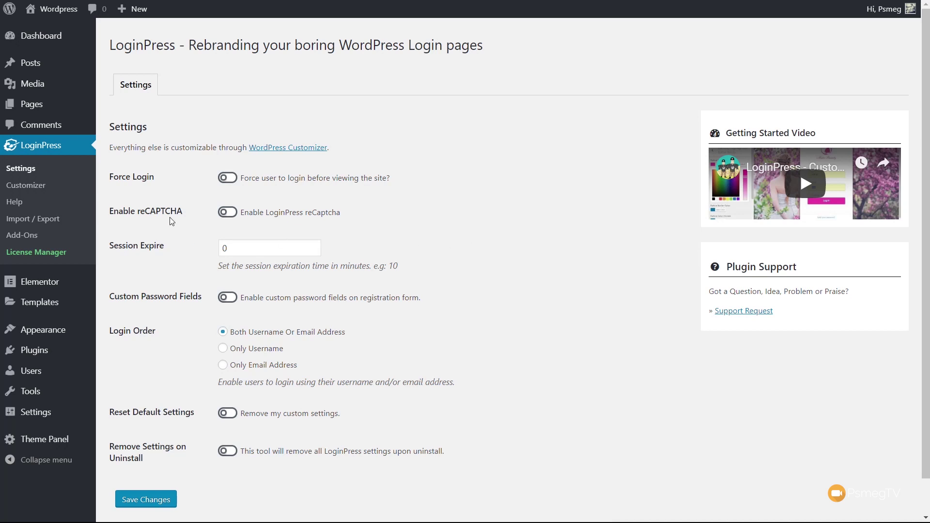
pyautogui.click(234, 214)
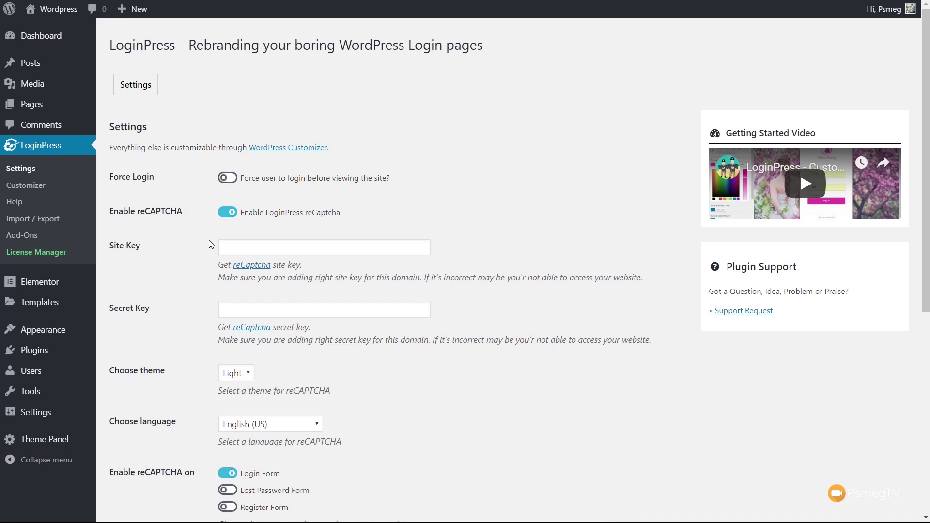
pyautogui.click(228, 213)
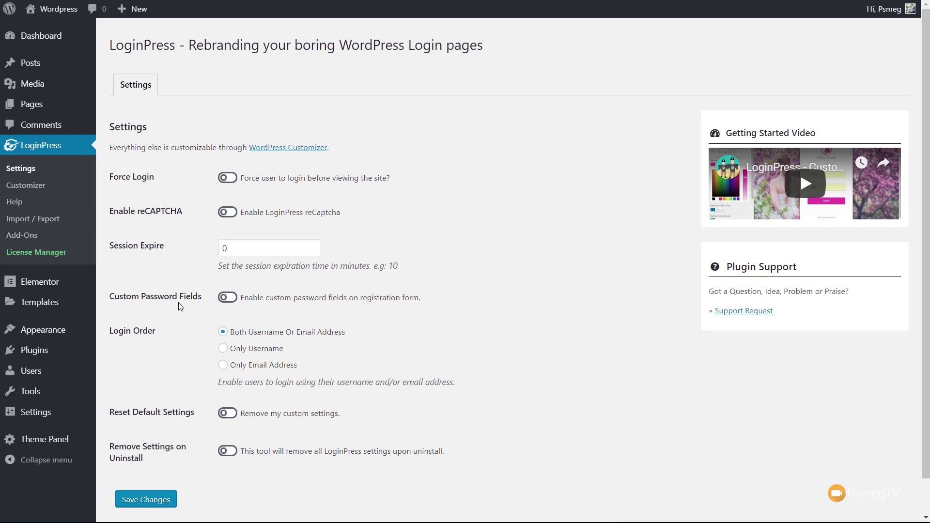
pyautogui.click(20, 236)
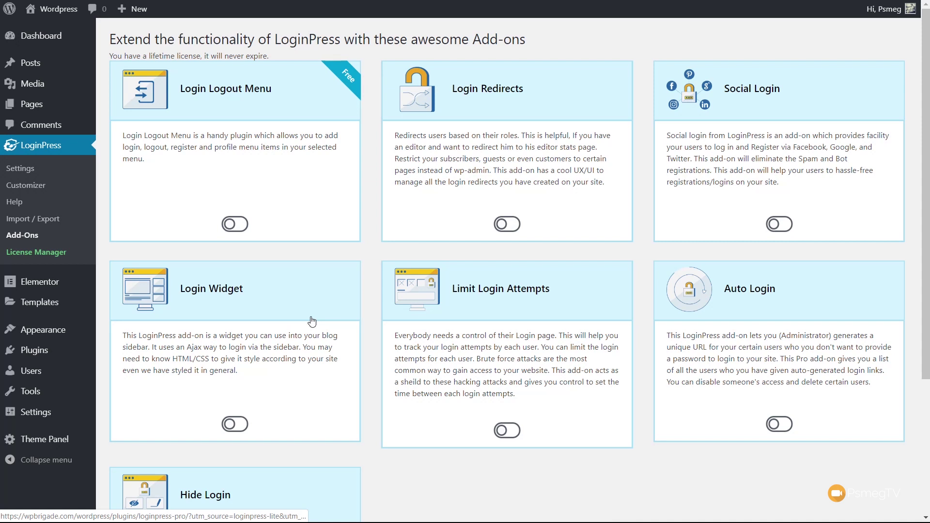
# Step: Activate the Login Redirects add-on and return to LoginPress Settings
pyautogui.click(507, 224)
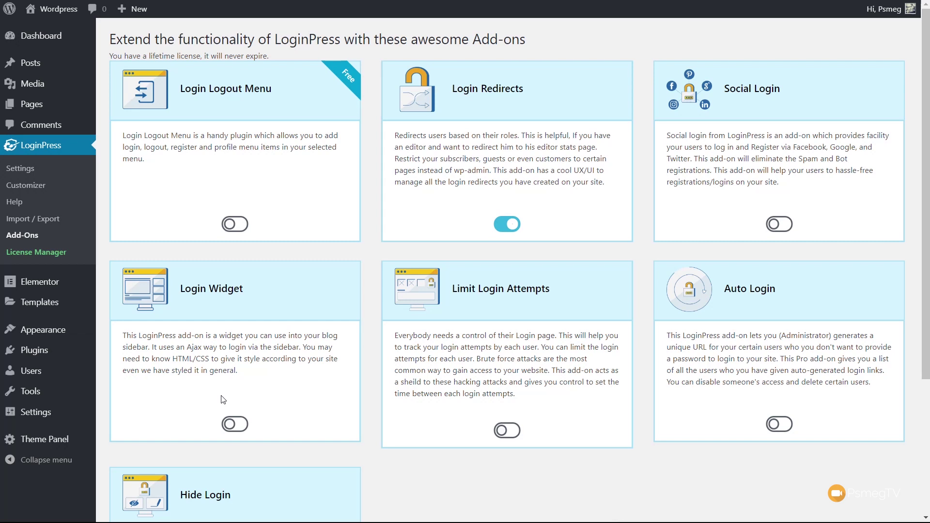
pyautogui.click(20, 169)
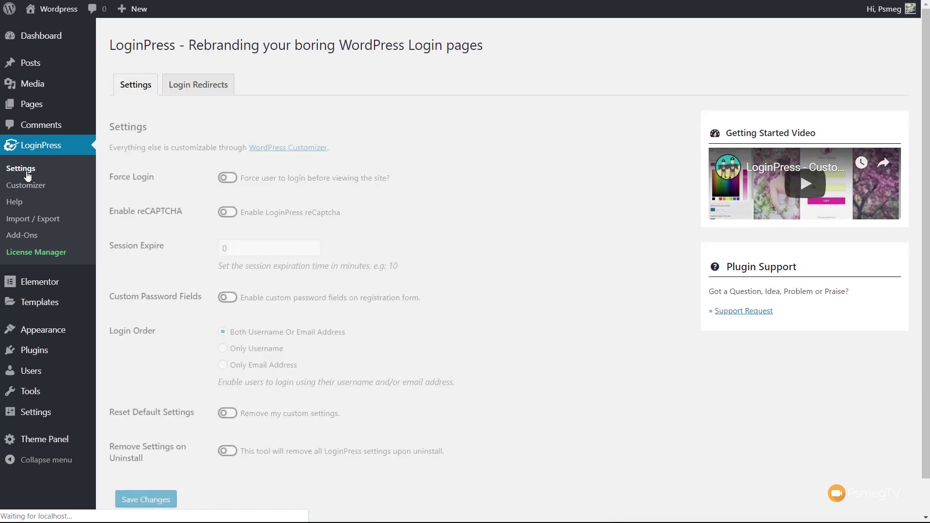
# Step: Open the newly added Login Redirects tab in LoginPress settings
pyautogui.click(184, 93)
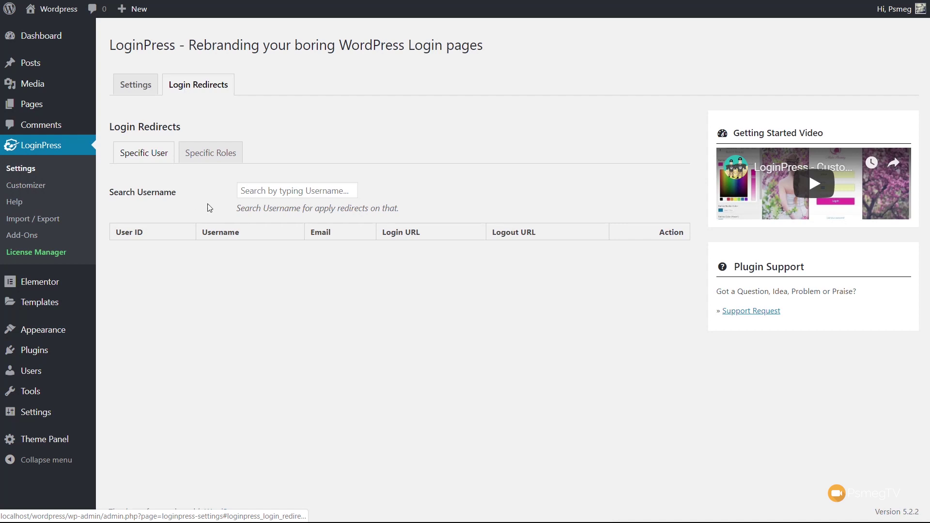
# Step: Under Specific Roles, search 'edito' and add the Editor role to the redirects table
pyautogui.click(202, 153)
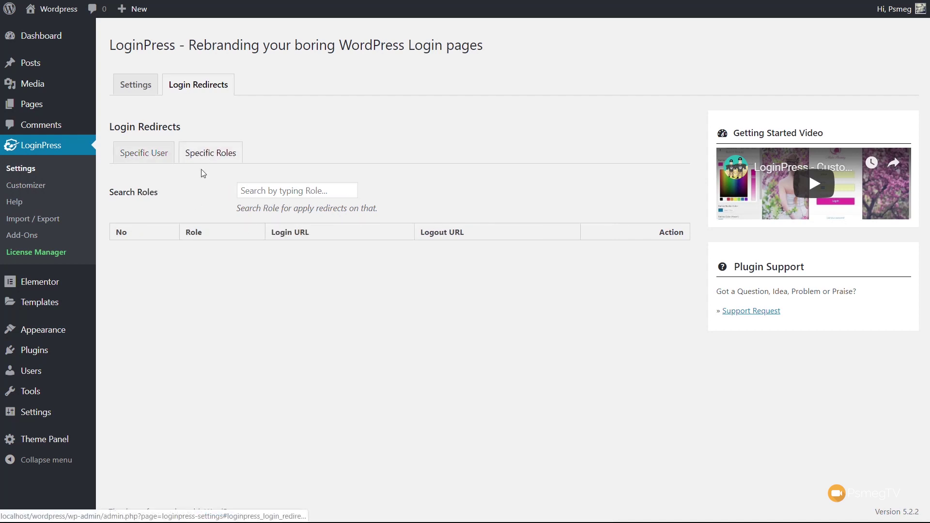
pyautogui.click(302, 192)
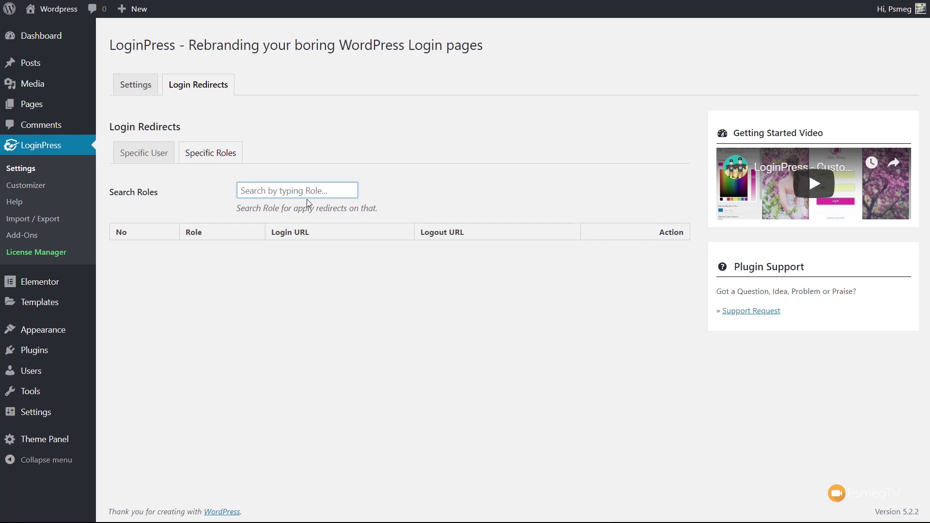
pyautogui.write('edito')
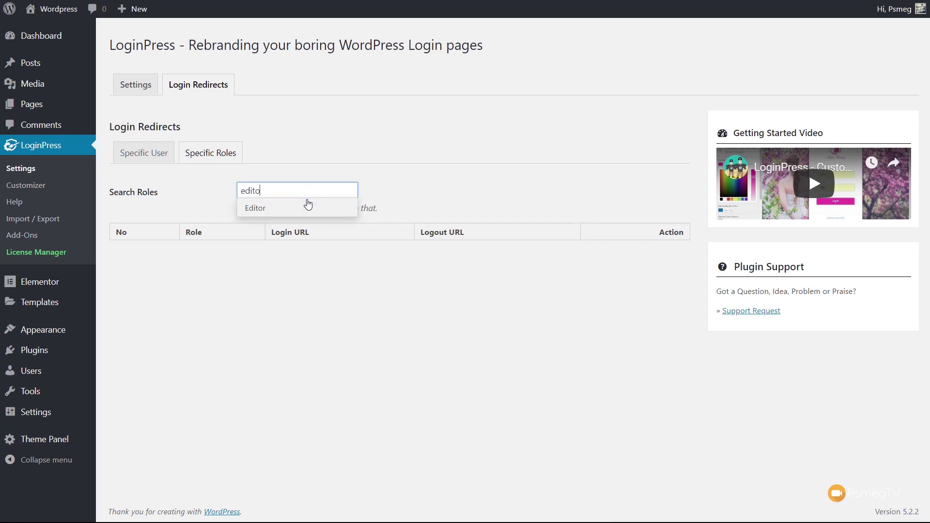
pyautogui.click(308, 207)
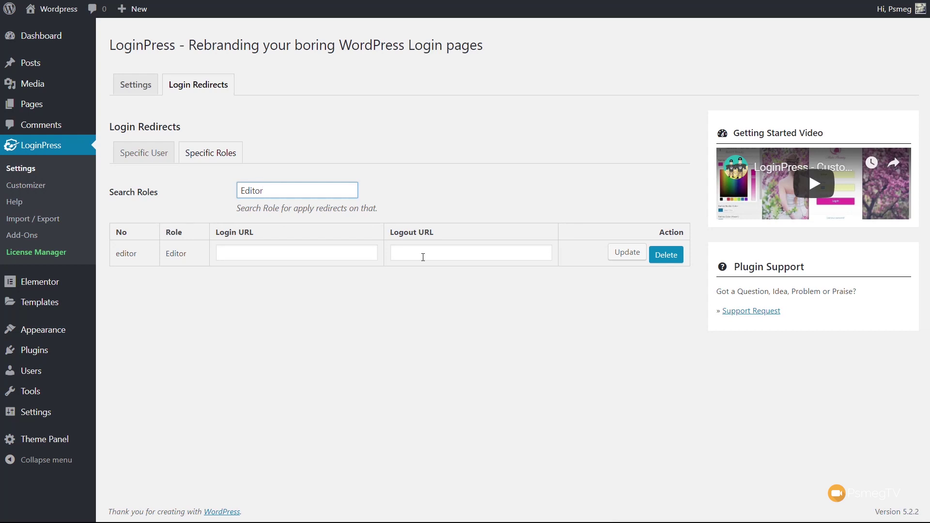
# Step: Under Specific User, search the username to add their row, then click into its Login and Logout URL fields
pyautogui.click(142, 155)
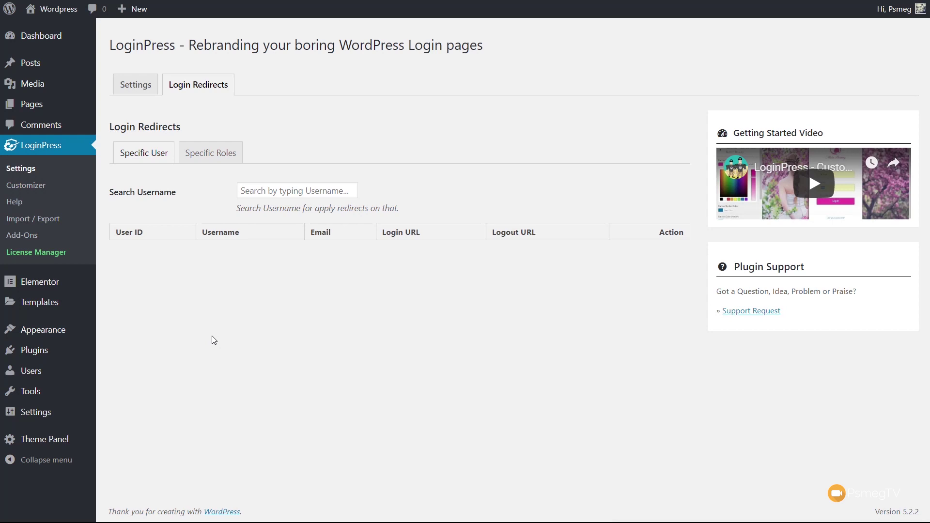
pyautogui.click(289, 193)
pyautogui.write('psmeg')
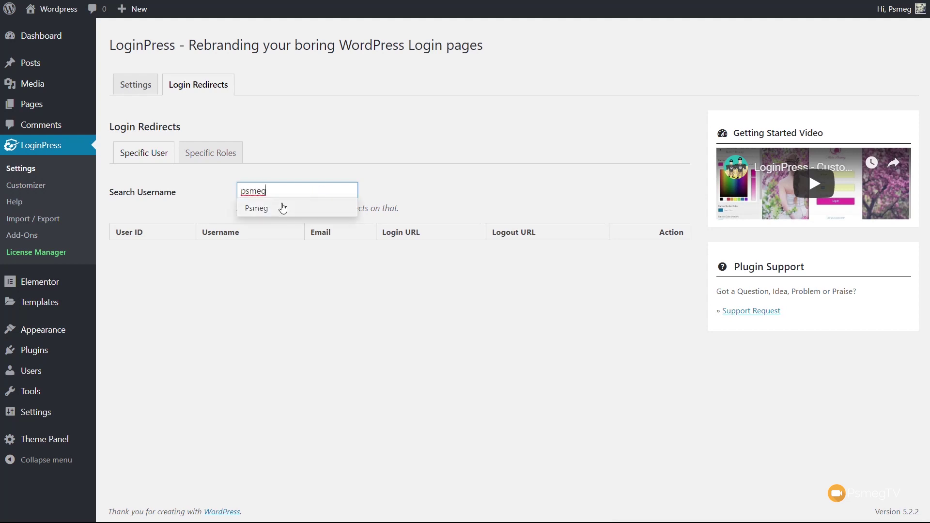
pyautogui.click(283, 208)
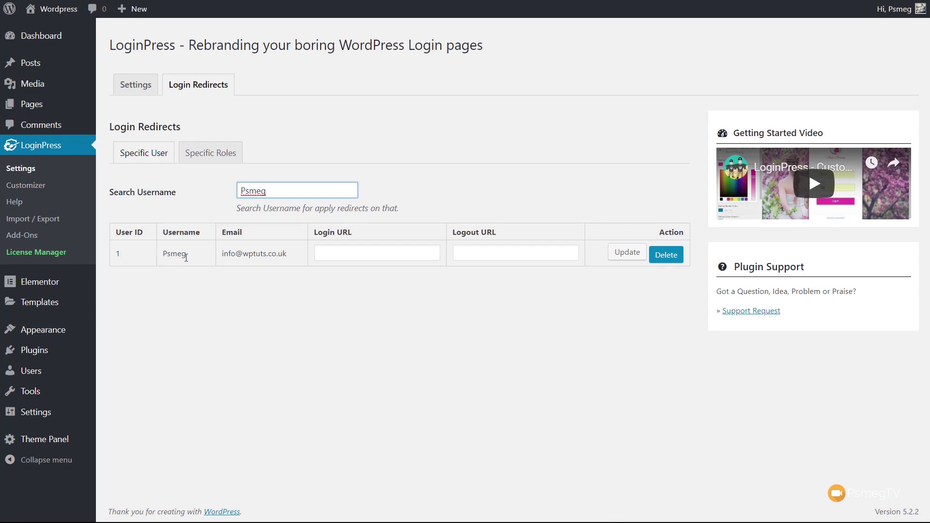
pyautogui.click(366, 253)
pyautogui.click(490, 256)
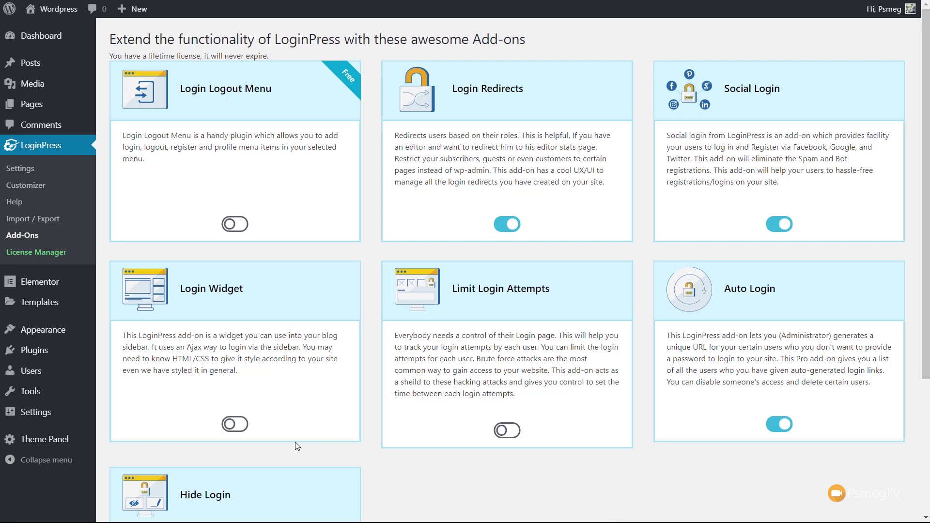
# Step: Scroll the Add-Ons page to review the enabled toggles, then return to LoginPress Settings
pyautogui.scroll(-3, 474, 458)
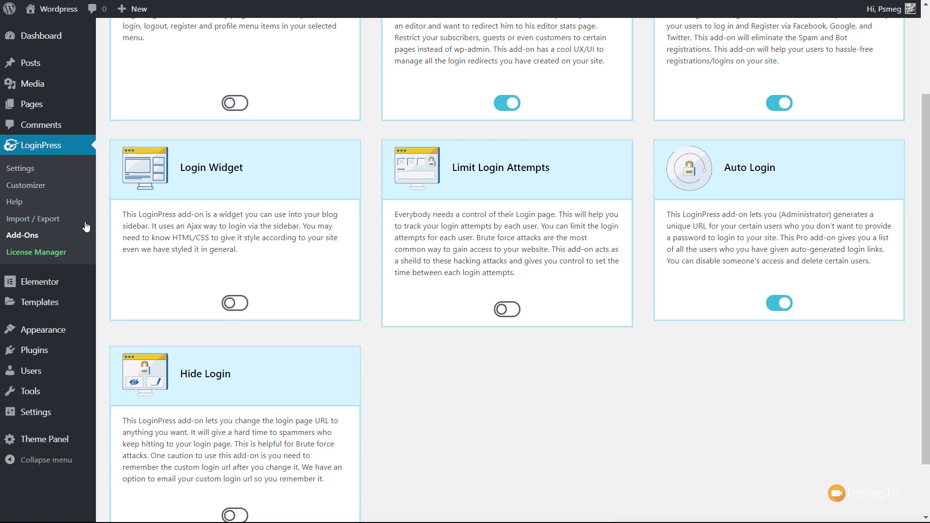
pyautogui.click(31, 172)
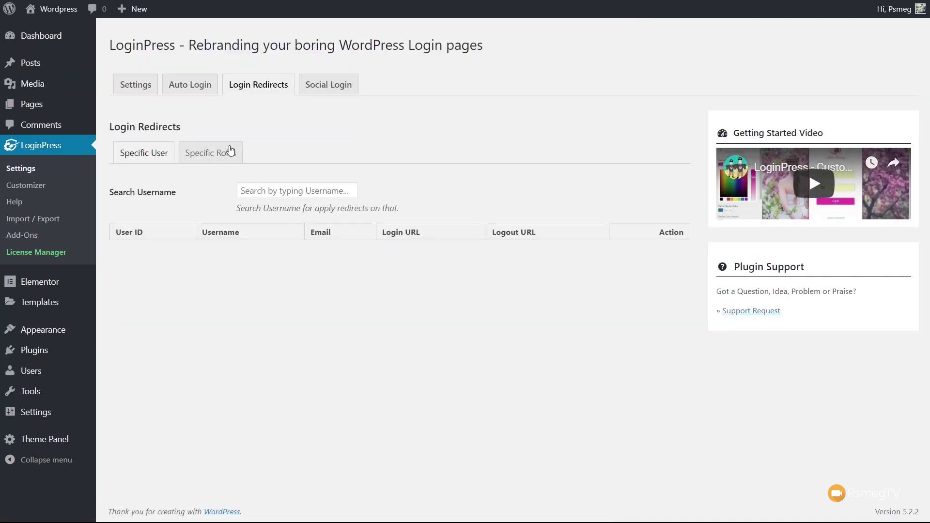
# Step: Open the Auto Login tab in LoginPress settings
pyautogui.click(190, 84)
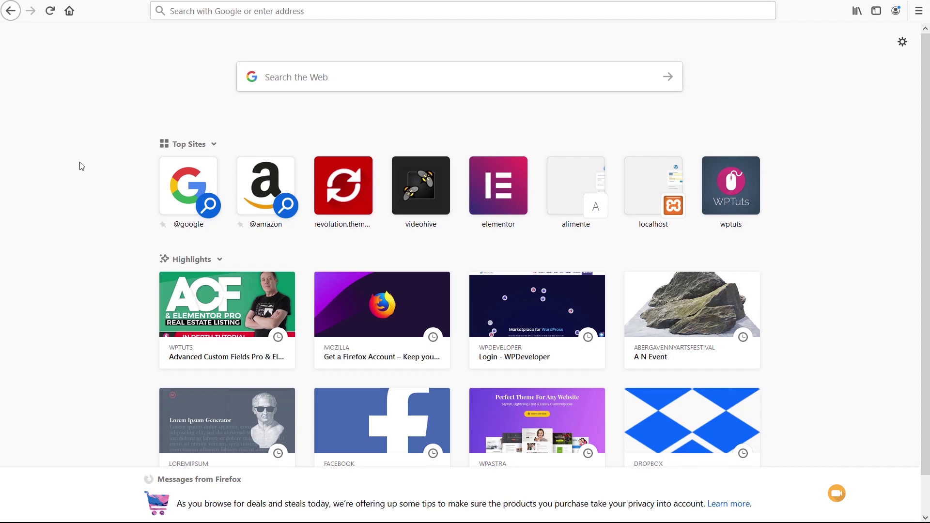
# Step: Paste the auto-login link into the address bar to sign in the test user, then open their Dashboard
pyautogui.click(210, 11)
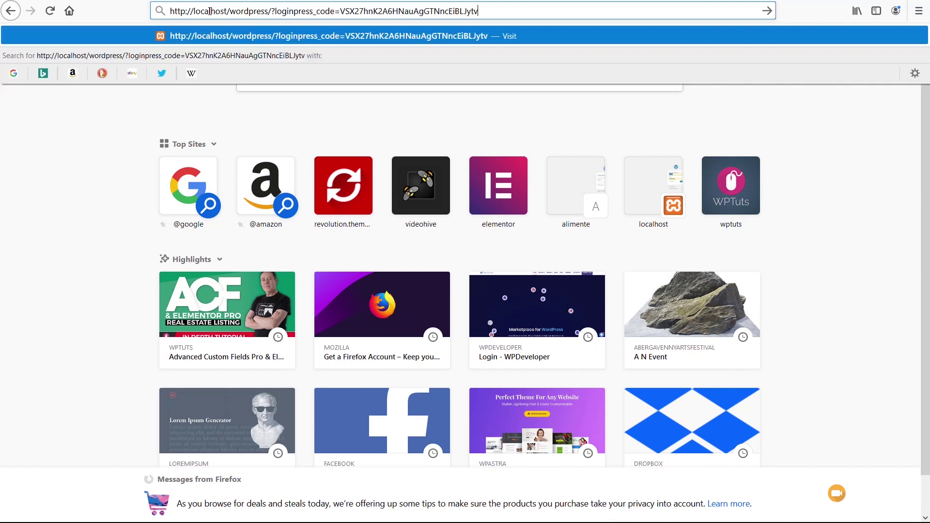
pyautogui.press('Return')
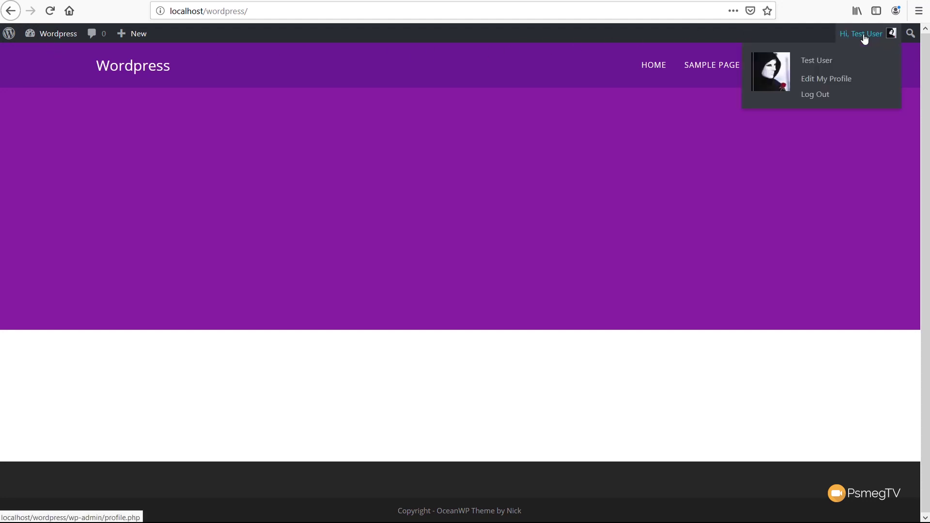
pyautogui.moveTo(47, 34)
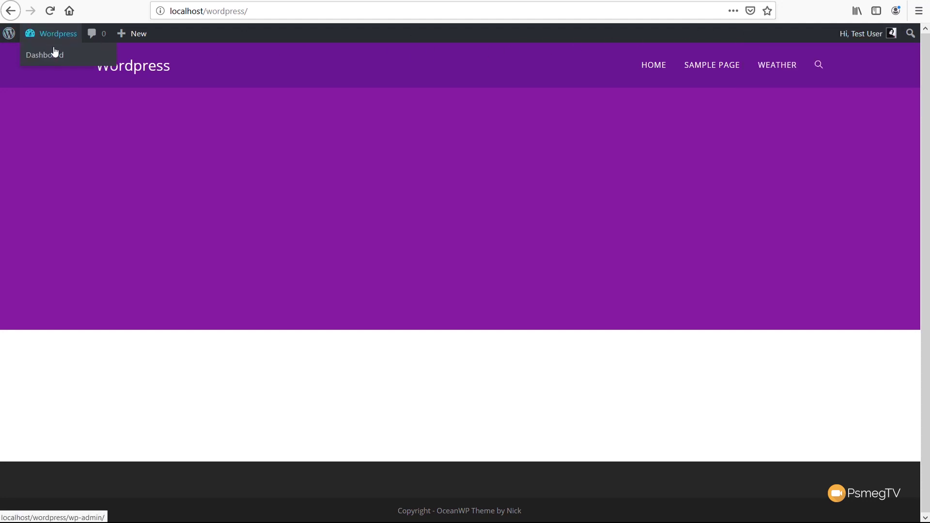
pyautogui.click(55, 56)
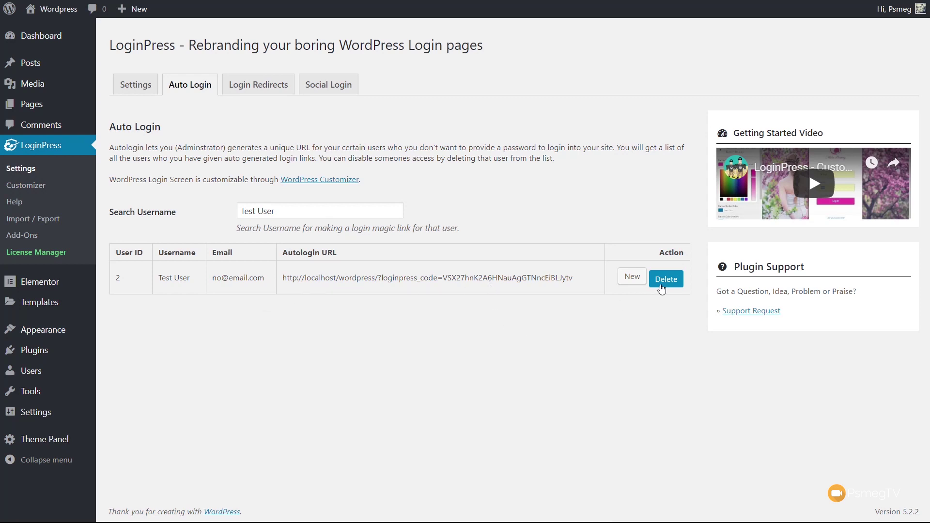
# Step: Regenerate the test user's auto-login link, delete it, and go to the Social Login tab
pyautogui.click(634, 277)
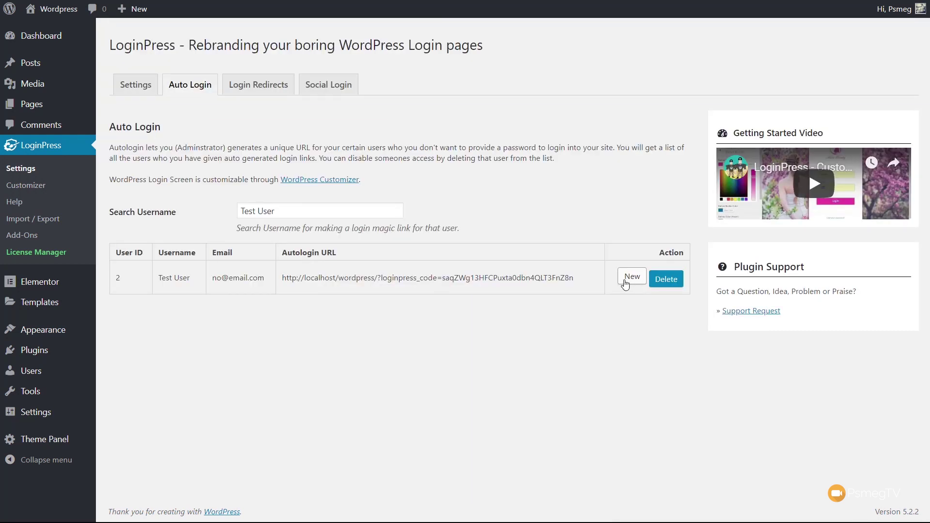
pyautogui.click(678, 284)
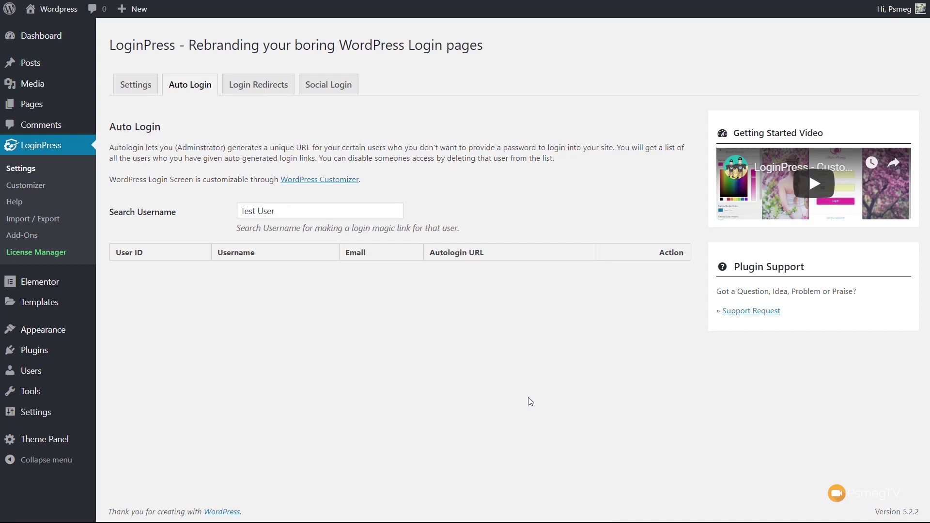
pyautogui.click(338, 92)
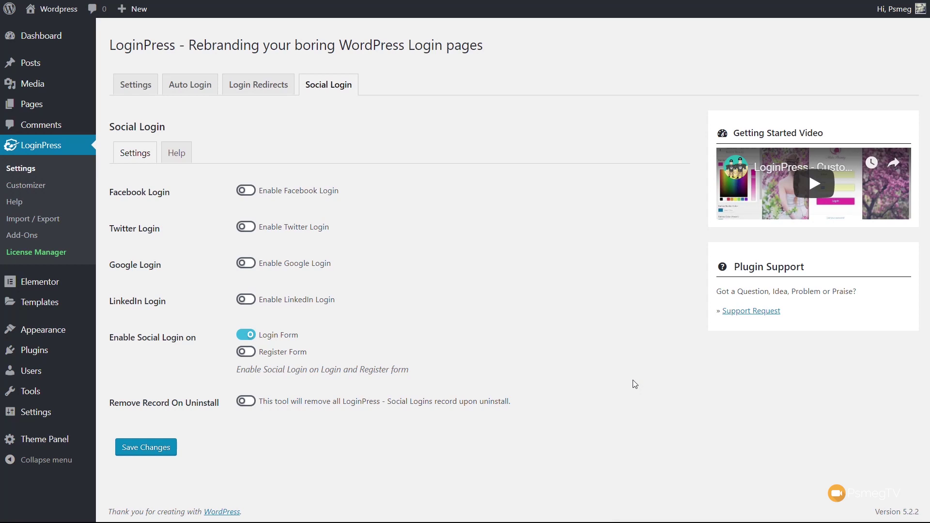
# Step: Enable Facebook Login and bring up the Social Login Help guides
pyautogui.click(246, 190)
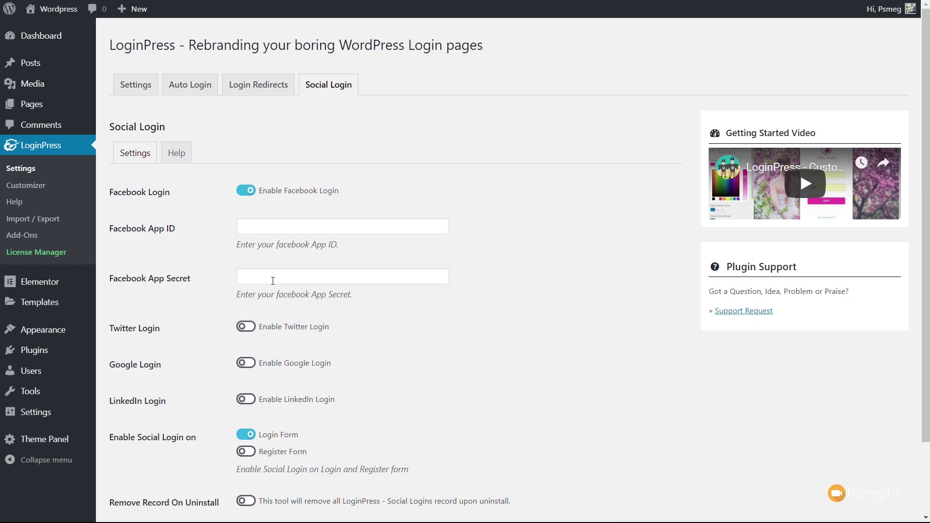
pyautogui.click(176, 155)
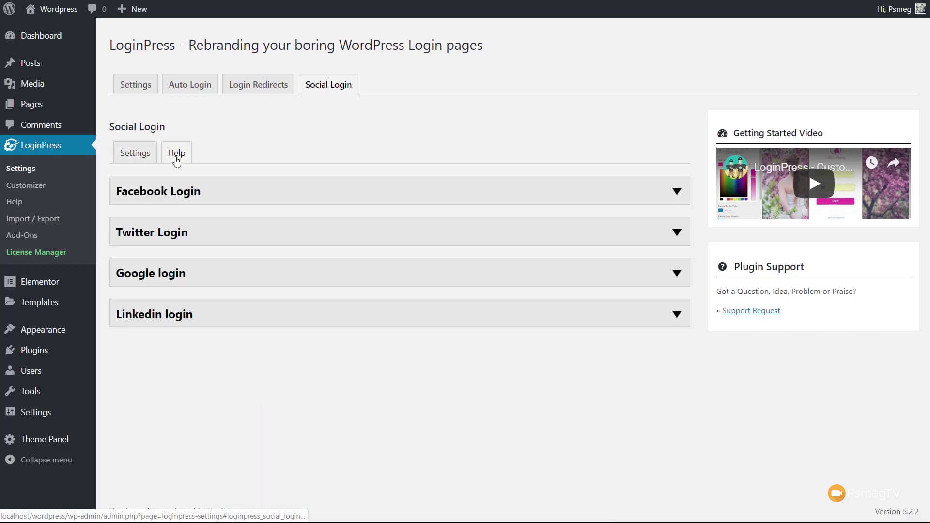
# Step: Expand the Facebook Login setup guide, read through its steps, and collapse it again
pyautogui.click(212, 194)
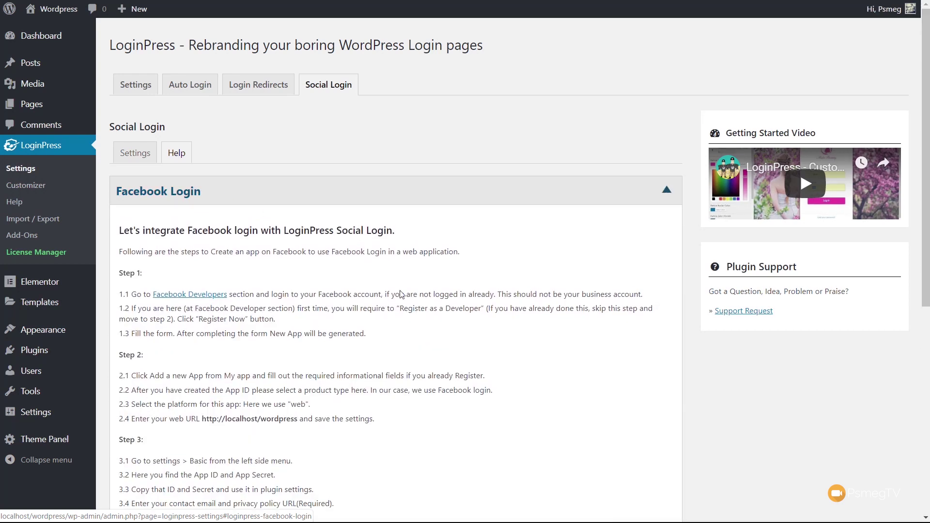
pyautogui.scroll(-1, 437, 338)
pyautogui.scroll(-2, 438, 339)
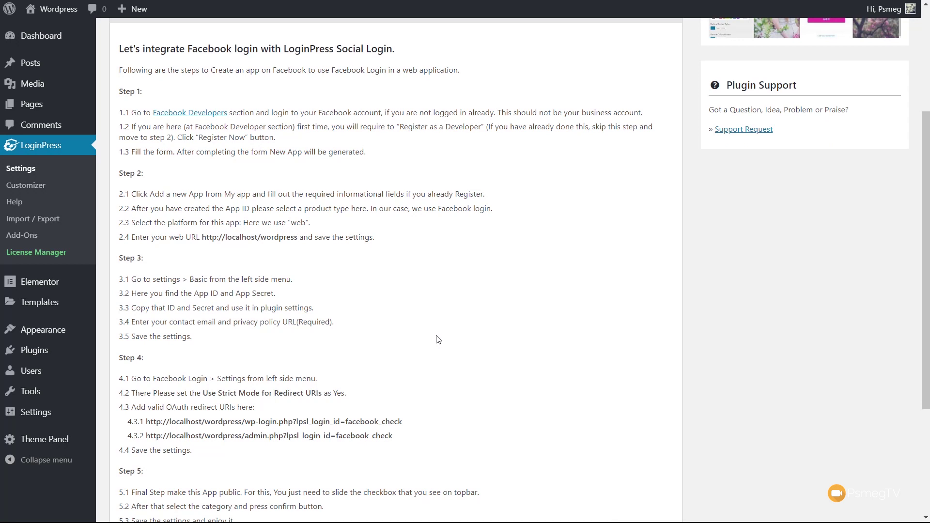
pyautogui.scroll(-1, 437, 339)
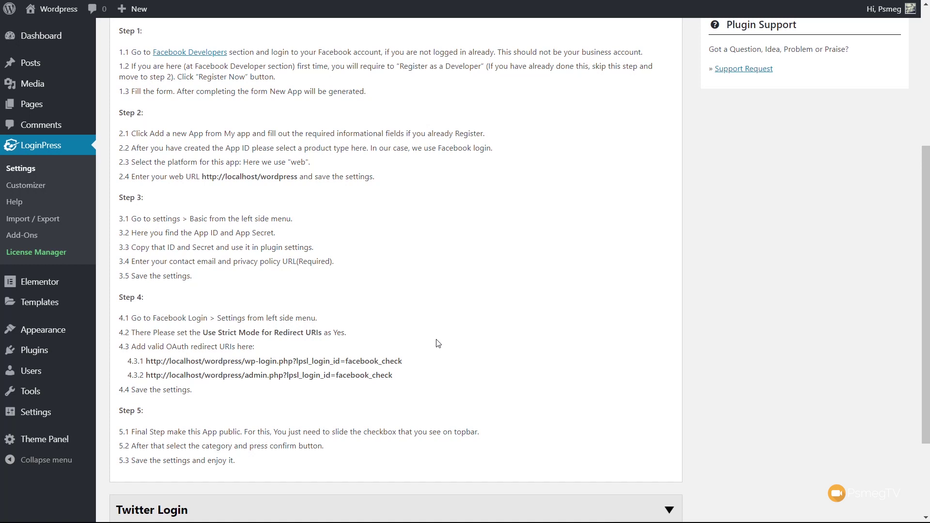
pyautogui.scroll(4, 438, 343)
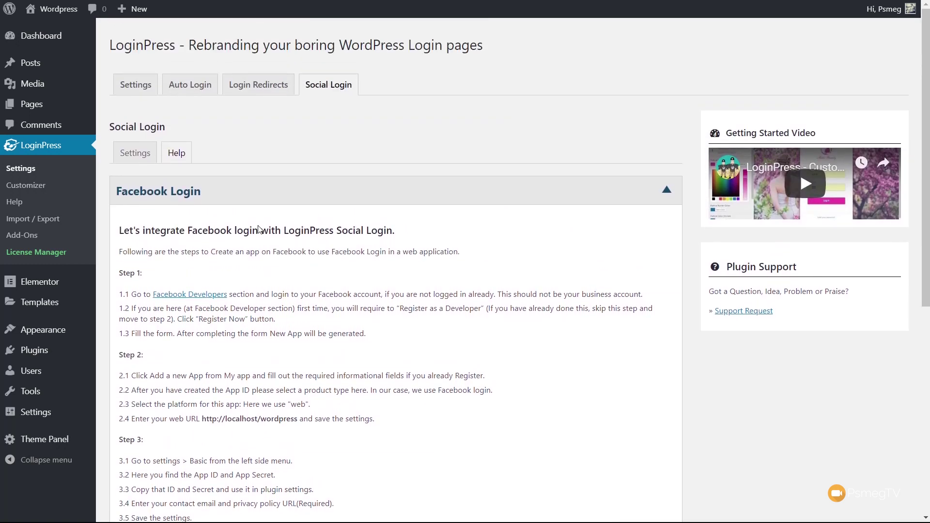
pyautogui.click(177, 198)
# Step: Expand and collapse the Twitter Login guide, then return to the Social Login settings form
pyautogui.click(167, 231)
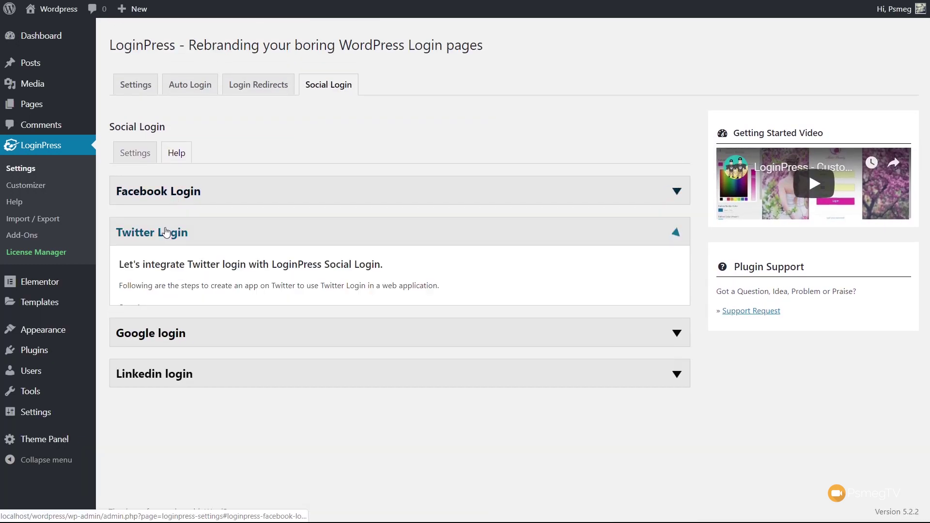
pyautogui.click(166, 231)
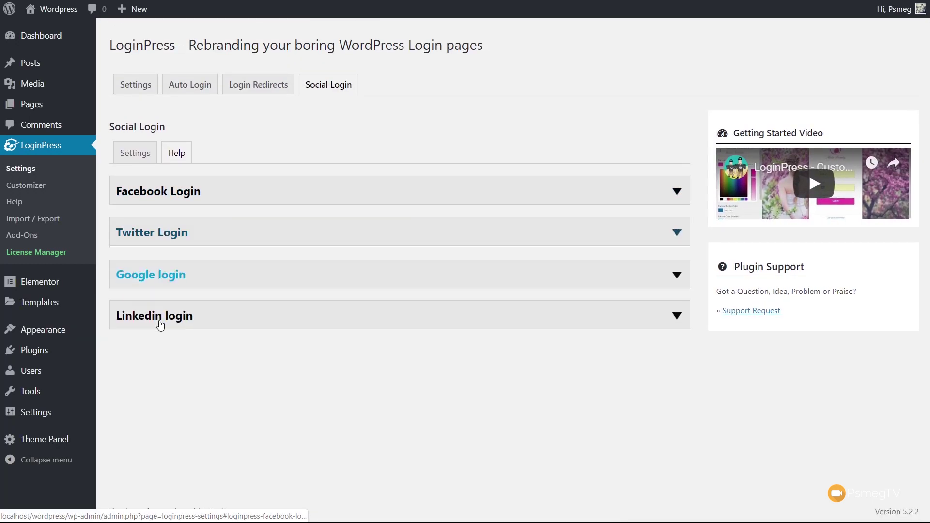
pyautogui.click(150, 154)
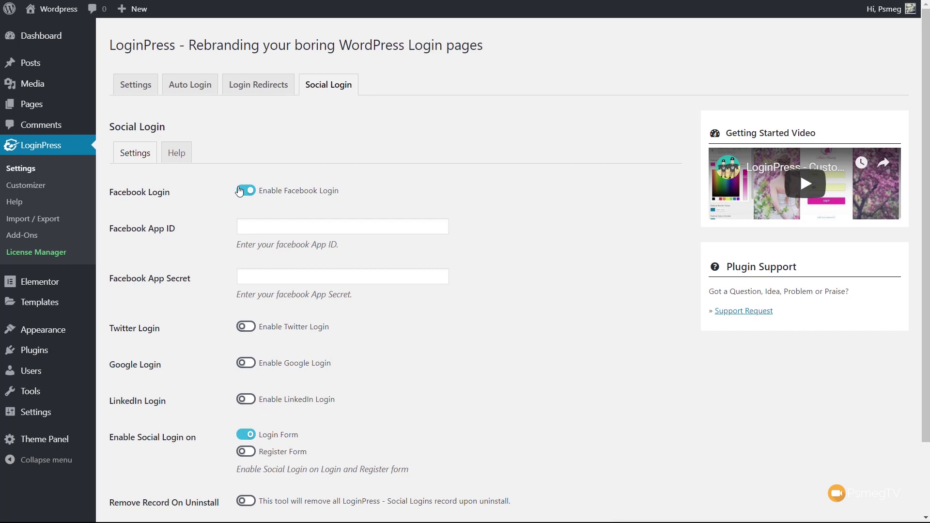
# Step: Switch Facebook Login off, and briefly enable then disable Twitter and LinkedIn Login to preview their fields
pyautogui.click(245, 190)
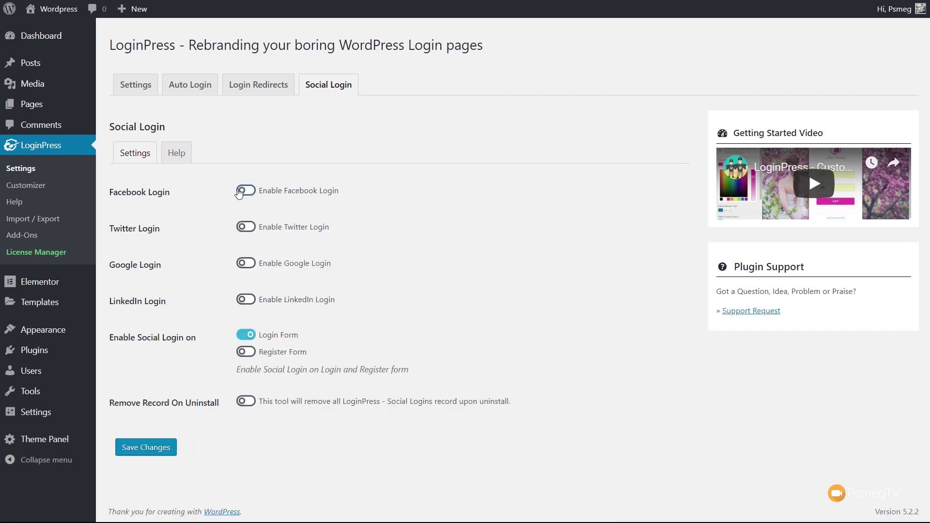
pyautogui.click(247, 227)
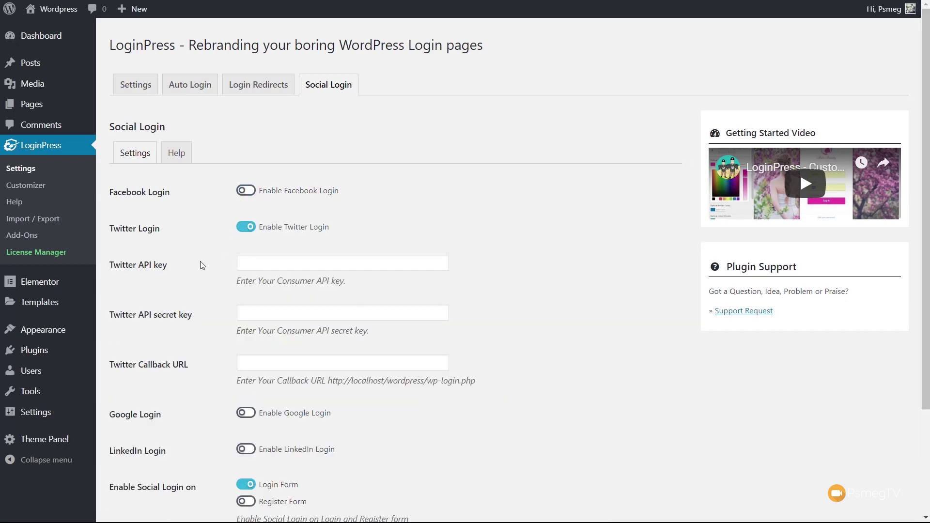
pyautogui.click(242, 224)
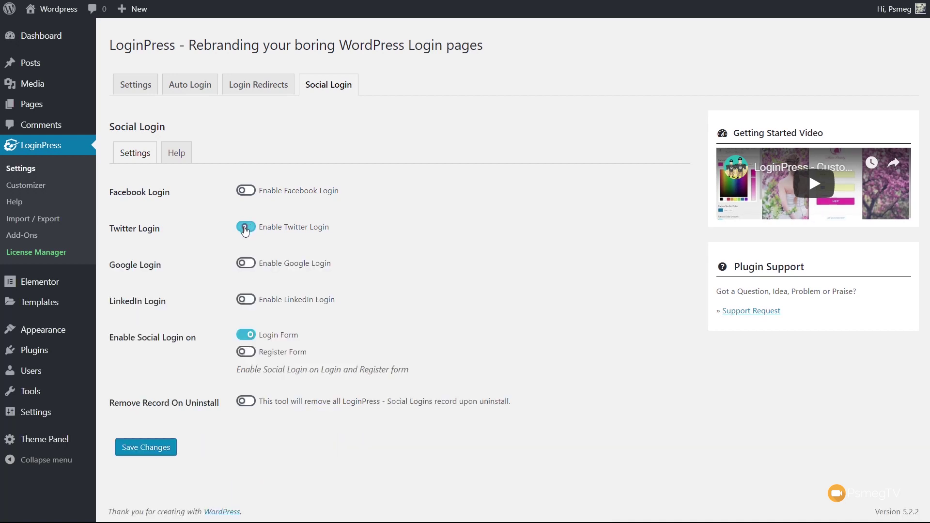
pyautogui.click(250, 303)
pyautogui.click(245, 302)
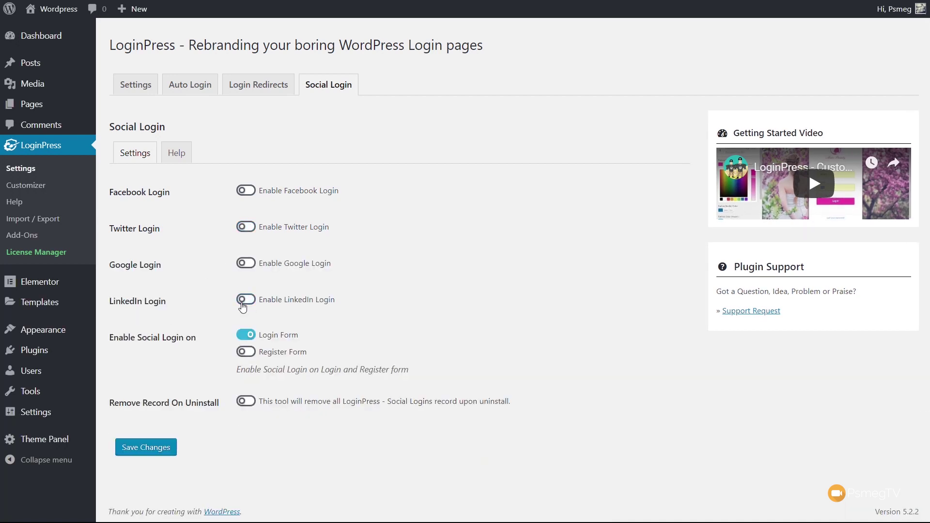